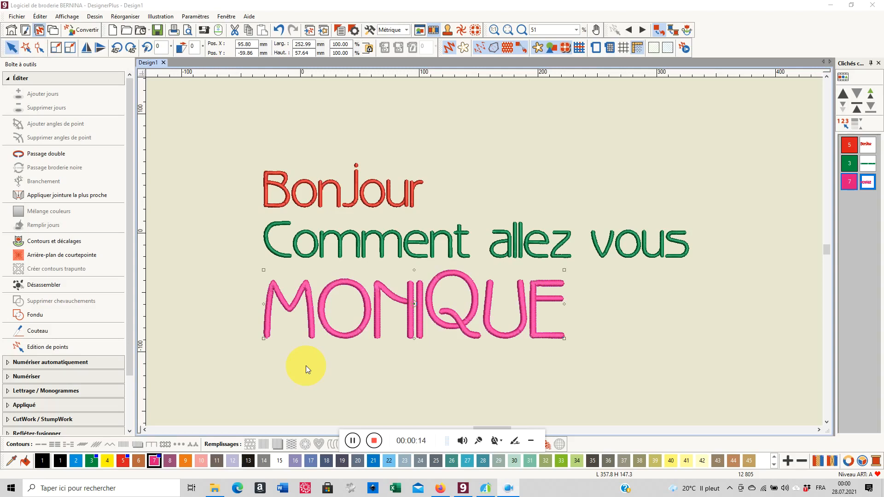
left_click(383, 443)
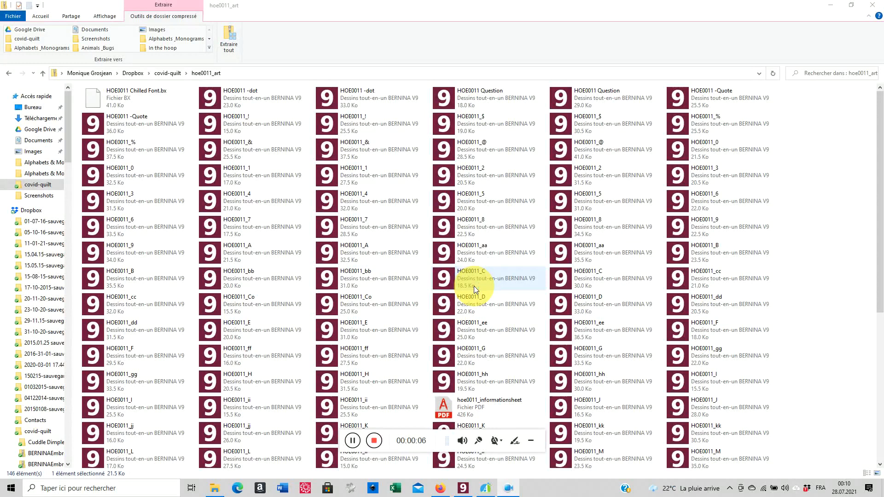
left_click(374, 441)
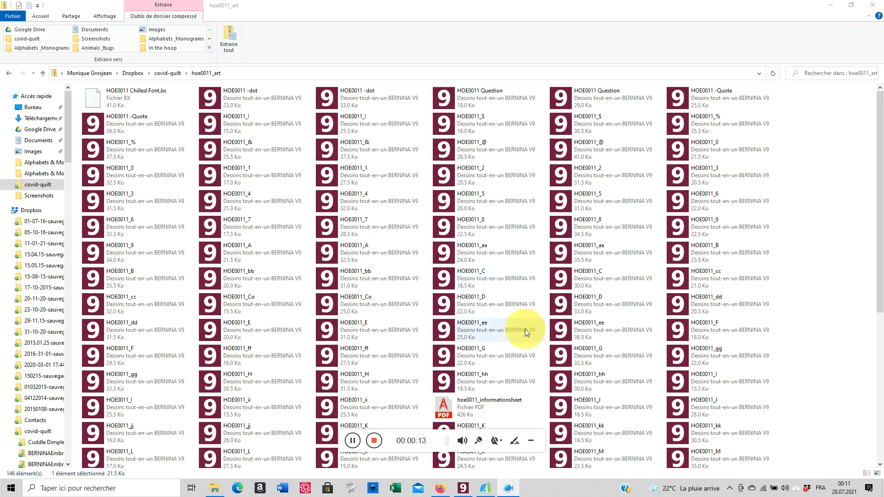
left_click(374, 441)
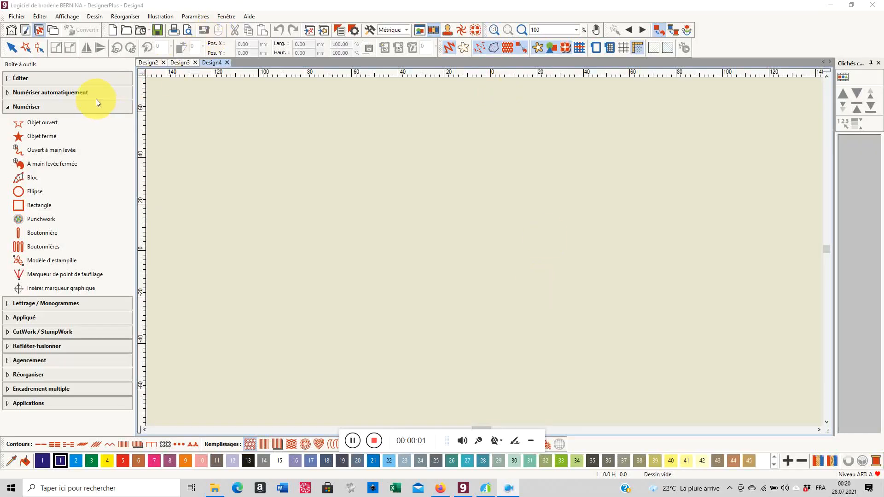
- Open the HOE0011_B letter design from the Alphabets & Monograms folder of the embroidery library
left_click(52, 32)
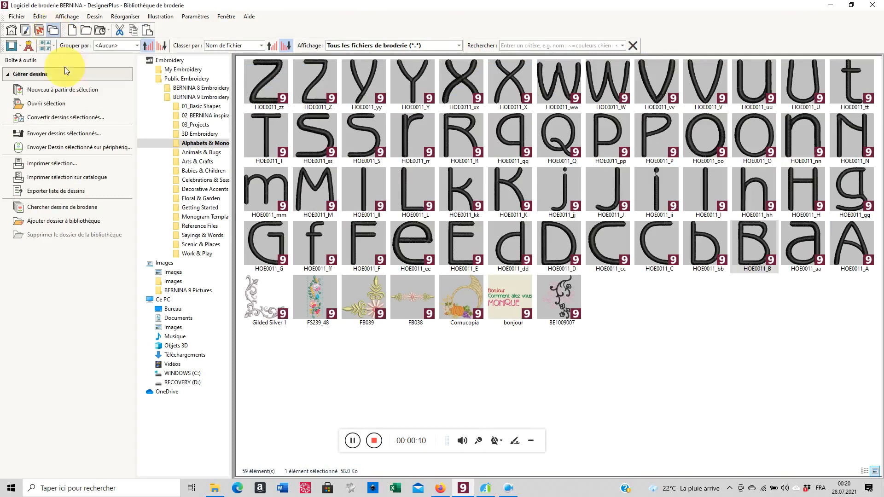
double_click(750, 247)
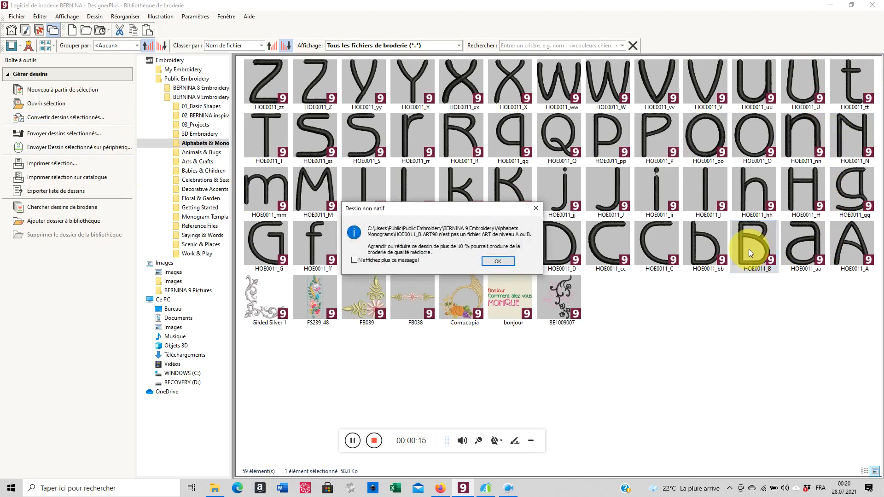
left_click(498, 262)
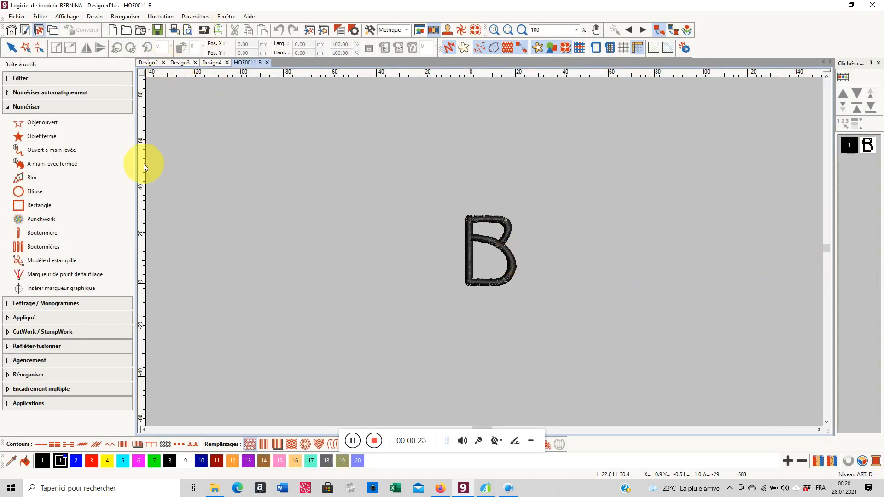
- Insert the HOE0011_oo embroidery file into the design containing the letter B
left_click(17, 17)
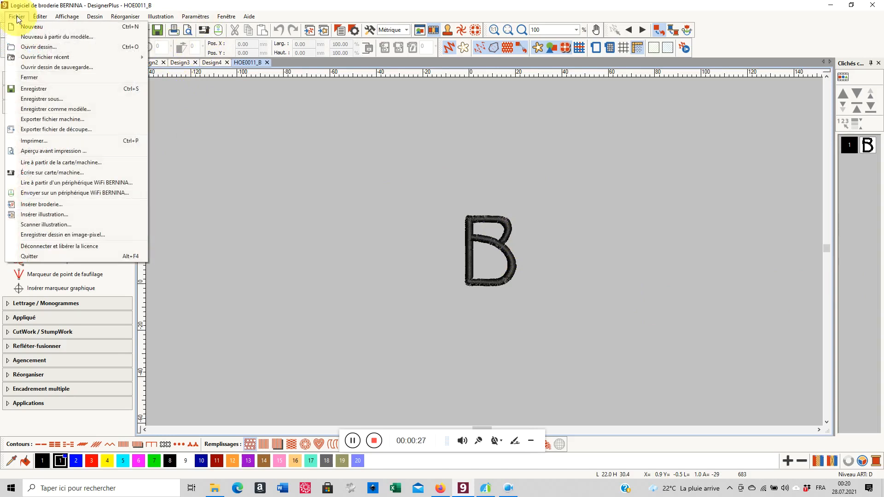
left_click(44, 203)
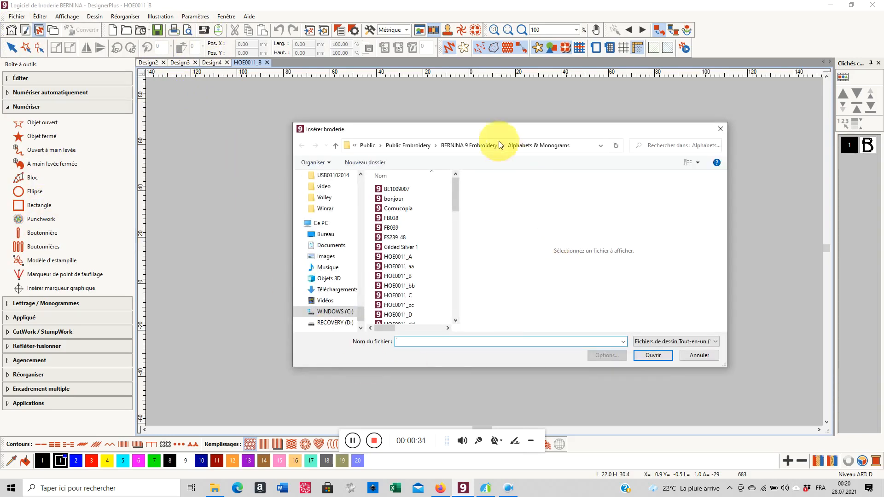
scroll(454, 200, "down", 8)
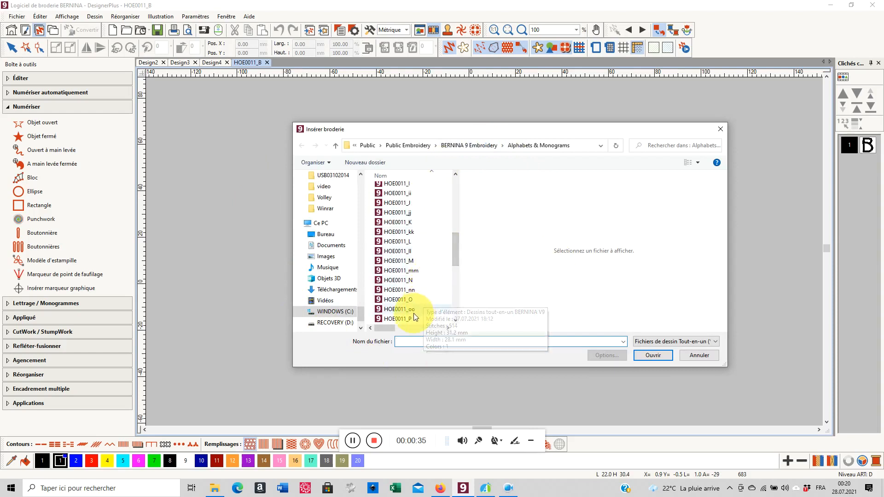
left_click(413, 315)
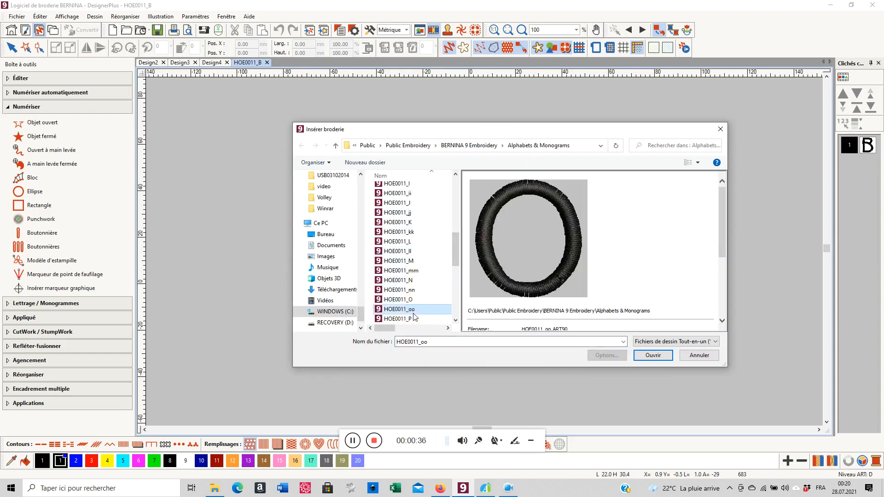
left_click(644, 357)
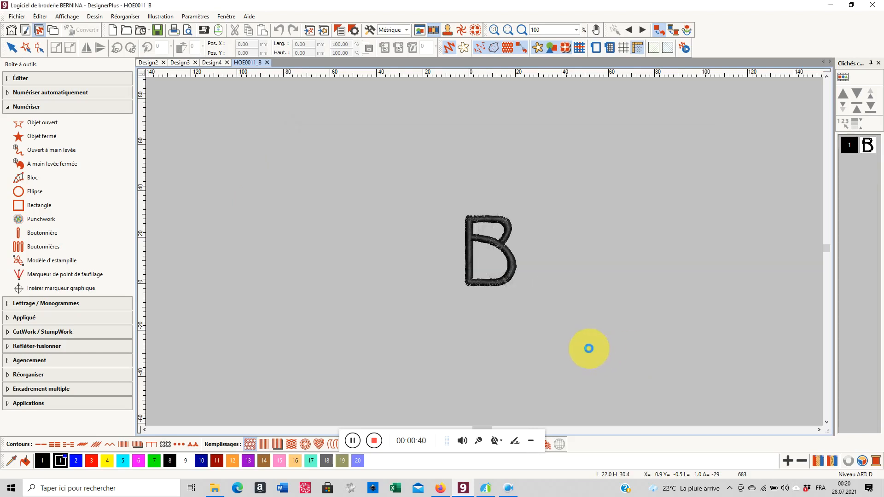
left_click(589, 348)
left_click(494, 261)
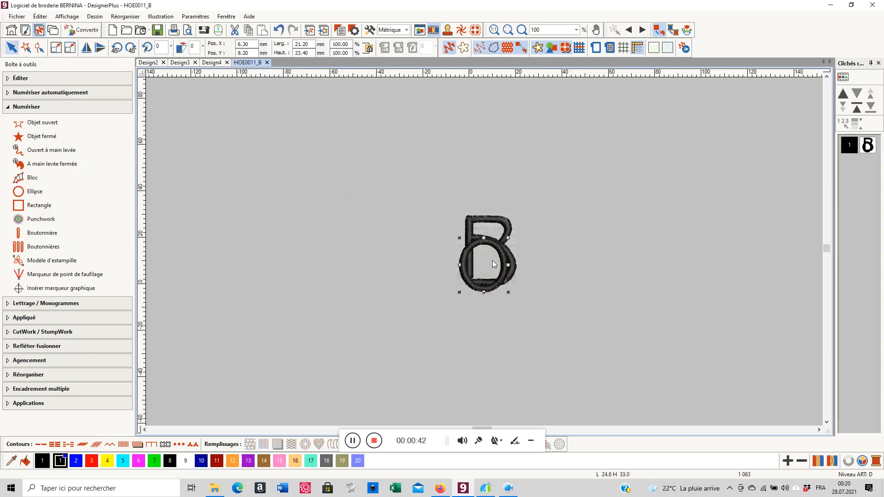
- Move the inserted letter o horizontally until it sits just right of the B, at about X 30.10 mm
key("Right")
key("Right")
key("Right")
key("Right")
key("Right")
key("Right")
key("Right")
key("Right")
key("Right")
key("Right")
key("Right")
key("Right")
key("Right")
key("Right")
key("Right")
key("Right")
key("Right")
key("Right")
key("Right")
key("Right")
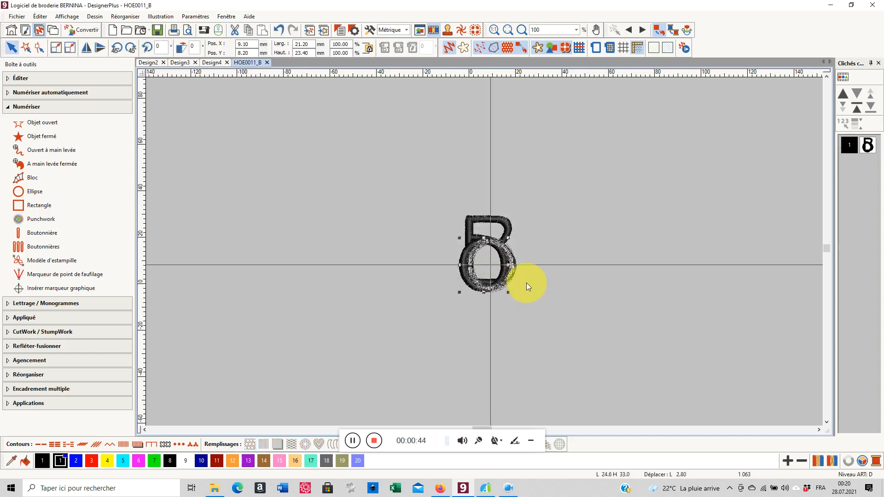
key("Right")
key("Right")
key("Right")
key("Right")
key("Right")
key("Right")
key("Right")
key("Right")
key("Right")
key("Right")
key("Right")
key("Right")
key("Right")
key("Right")
key("Right")
key("Right")
key("Right")
key("Right")
key("Right")
key("Right")
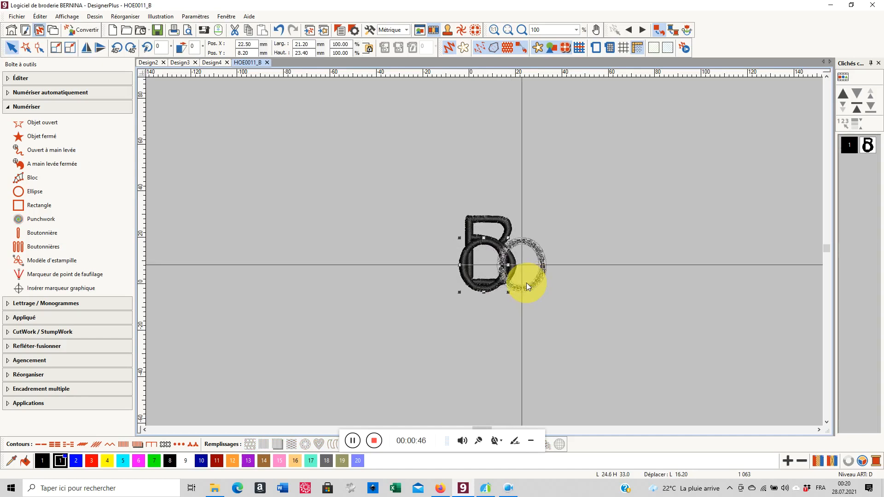
key("Right")
key("Right")
key("Right")
key("Right")
key("Right")
key("Right")
key("Right")
key("Right")
key("Right")
key("Right")
key("Right")
key("Right")
key("Right")
key("Right")
key("Right")
key("Right")
key("Right")
key("Right")
key("Right")
key("Right")
key("Return")
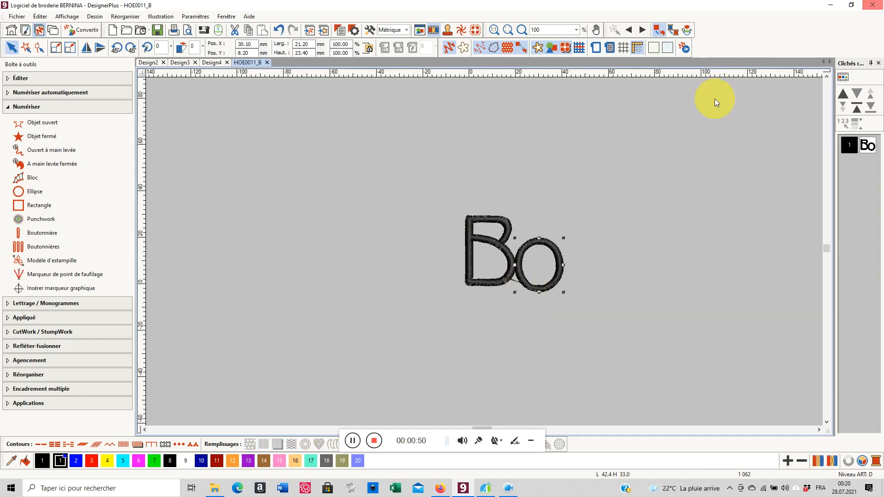
- Show the grid and raise the letter o to Y 10.80 mm to align it with the base of the B
left_click(621, 51)
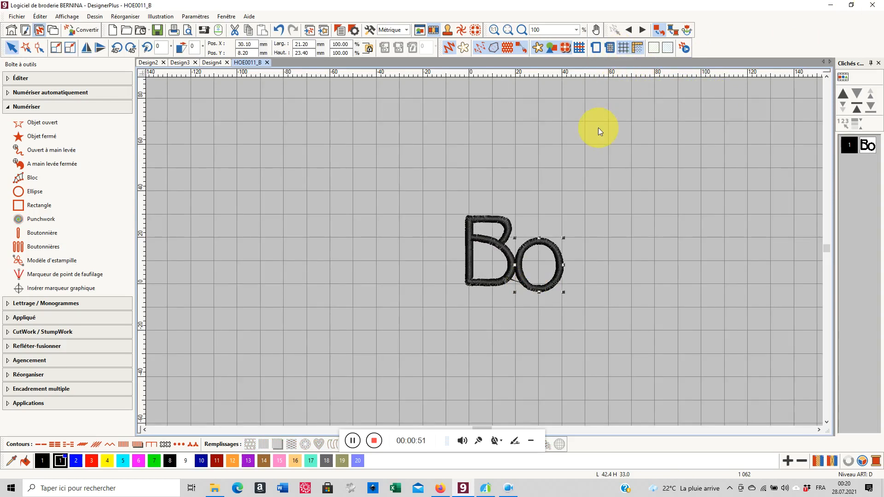
key("Up")
key("Up")
key("Up")
key("Up")
key("Up")
key("Up")
key("Up")
key("Up")
key("Return")
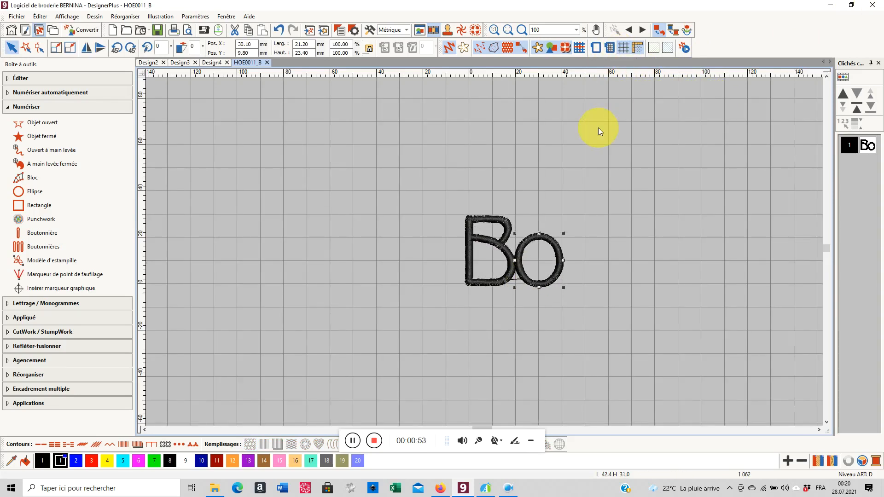
key("Up")
key("Up")
key("Up")
key("Up")
key("Up")
key("Return")
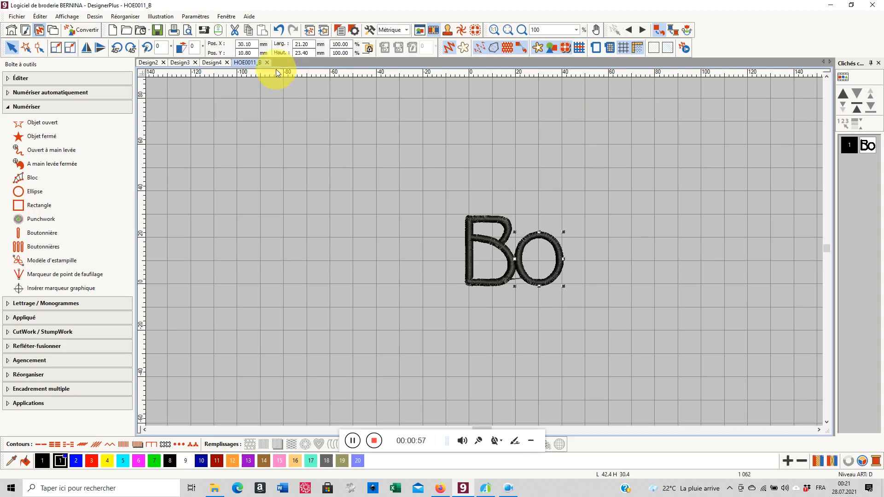
- Insert the HOE0011_nn embroidery file into the same design
left_click(15, 17)
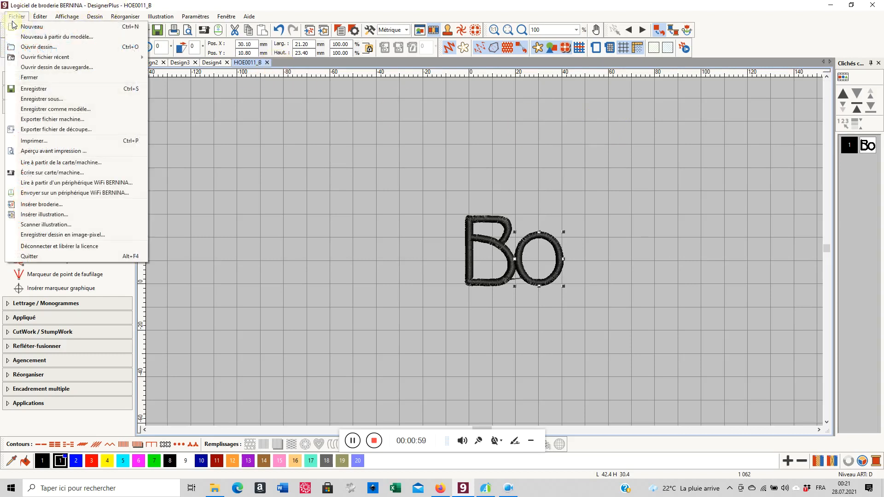
left_click(46, 205)
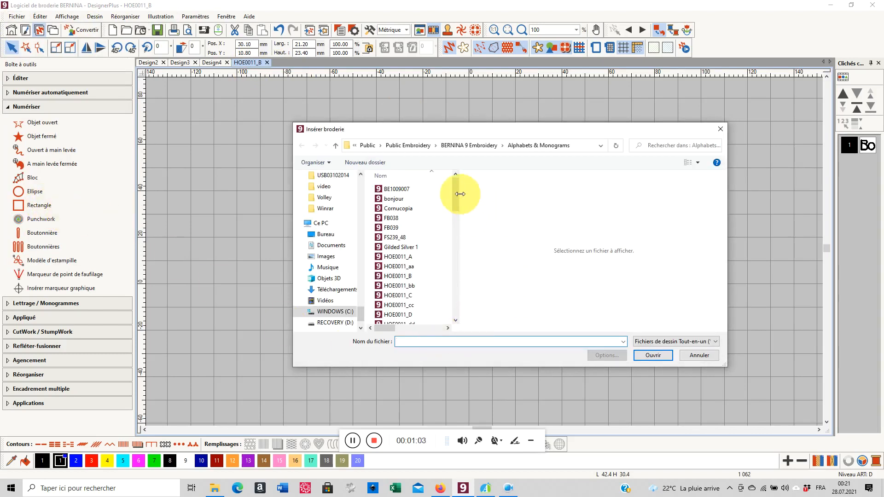
scroll(459, 194, "down", 8)
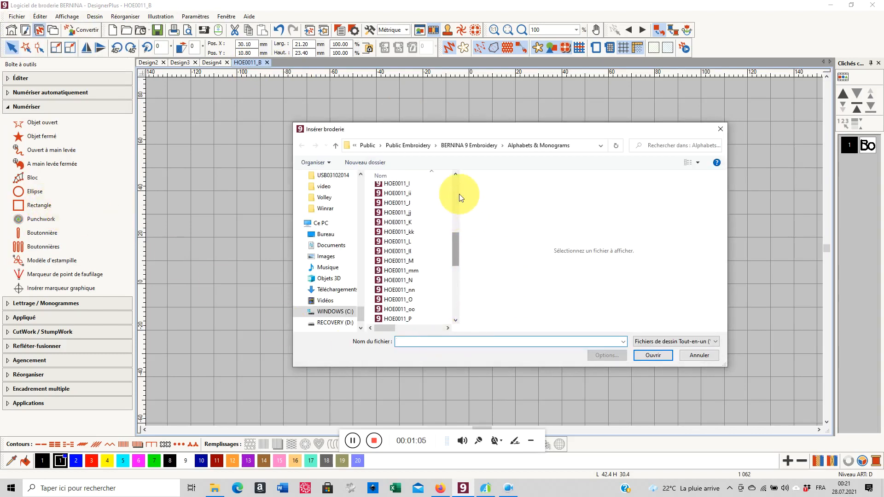
left_click(402, 290)
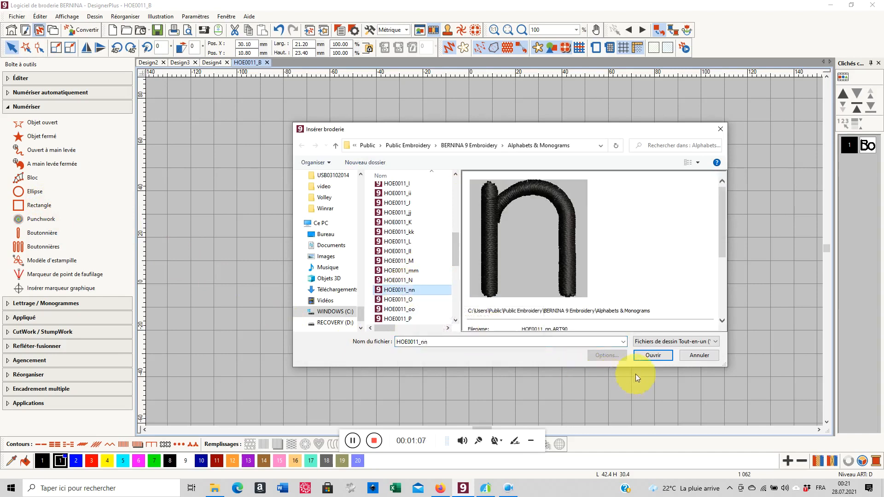
left_click(645, 354)
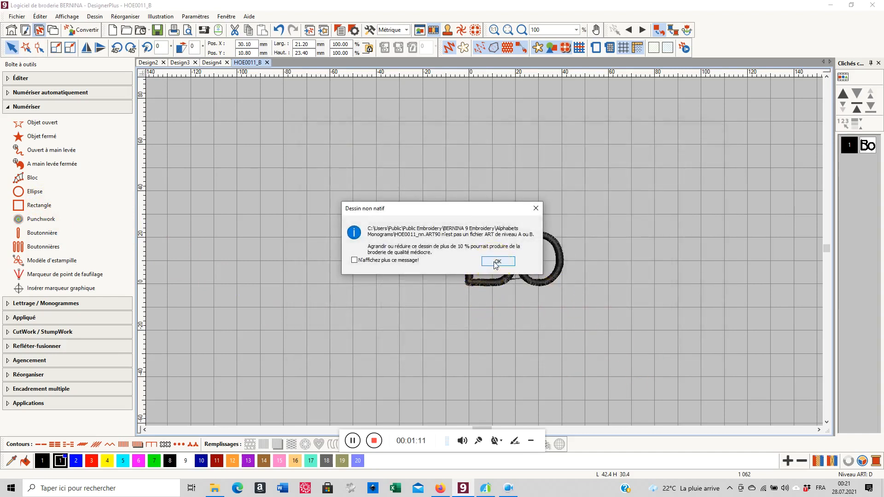
left_click(497, 262)
- Move the inserted letter n horizontally until it sits just right of the o, at X 50.00 mm, and deselect it
key("Right")
key("Right")
key("Right")
key("Right")
key("Right")
key("Right")
key("Right")
key("Right")
key("Right")
key("Right")
key("Right")
key("Right")
key("Right")
key("Right")
key("Right")
key("Right")
key("Right")
key("Right")
key("Right")
key("Right")
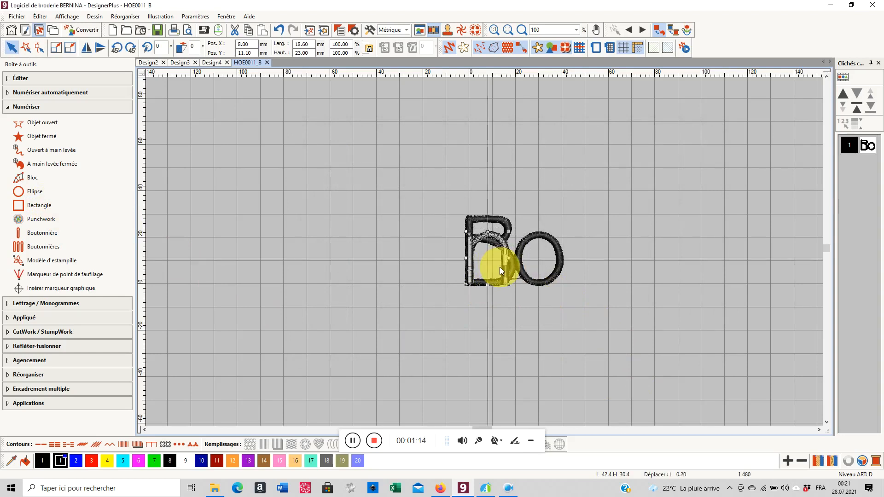
key("Right")
key("Right")
key("Right")
key("Right")
key("Right")
key("Right")
key("Right")
key("Right")
key("Right")
key("Right")
key("Right")
key("Right")
key("Right")
key("Right")
key("Right")
key("Right")
key("Right")
key("Right")
key("Right")
key("Right")
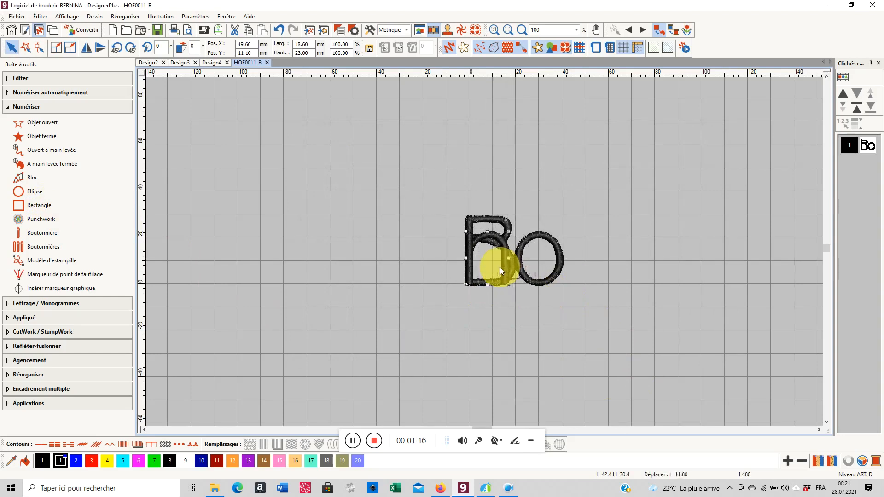
key("Right")
key("Right")
key("Right")
key("Right")
key("Right")
key("Right")
key("Right")
key("Right")
key("Right")
key("Right")
key("Right")
key("Right")
key("Right")
key("Right")
key("Right")
key("Right")
key("Right")
key("Right")
key("Right")
key("Right")
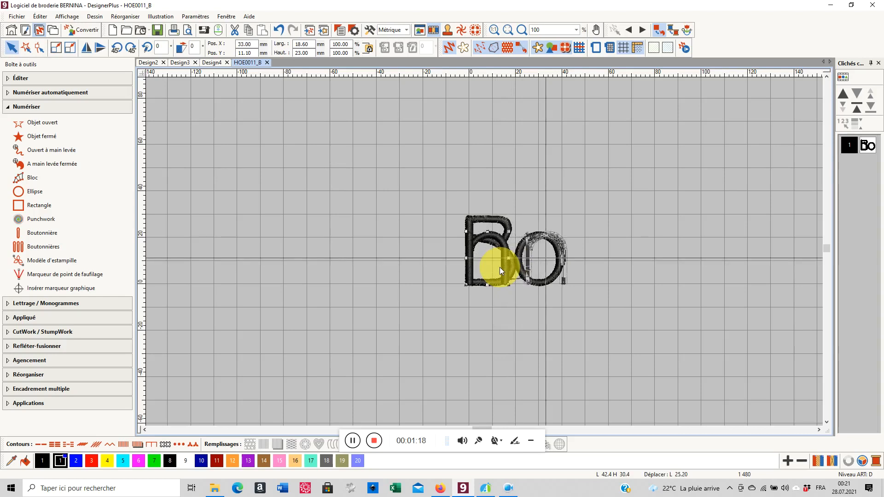
key("Right")
key("Right")
key("Right")
key("Right")
key("Right")
key("Right")
key("Right")
key("Right")
key("Right")
key("Right")
key("Right")
key("Right")
key("Right")
key("Right")
key("Right")
key("Right")
key("Right")
key("Right")
key("Right")
key("Right")
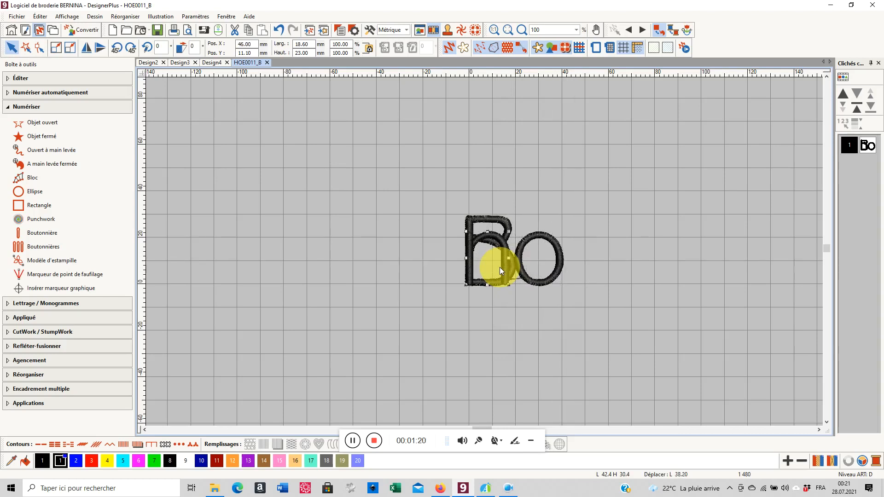
key("Right")
key("Right")
key("Right")
key("Right")
key("Right")
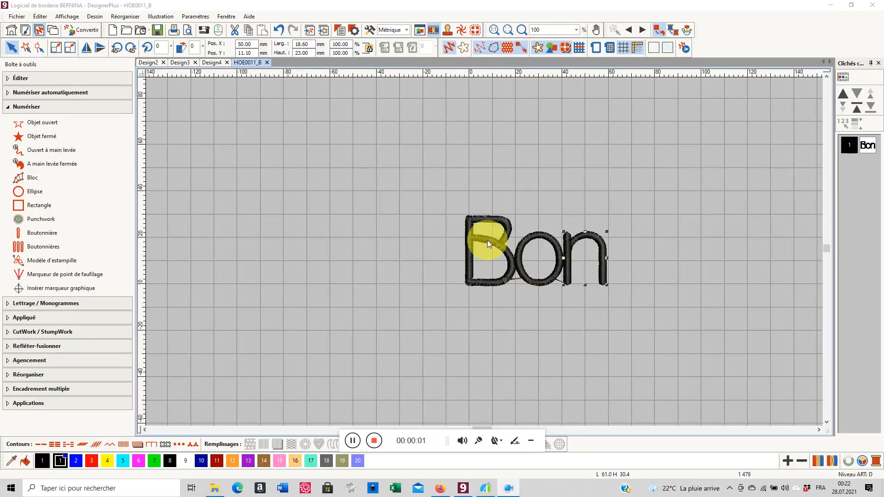
left_click(395, 353)
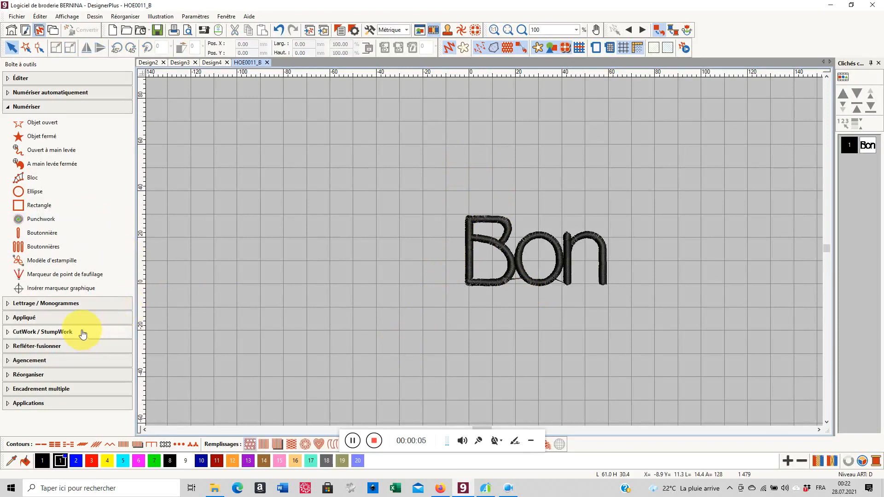
- Open the Lettering object properties and choose the chilled-font keyboard design collection as the font
left_click(59, 305)
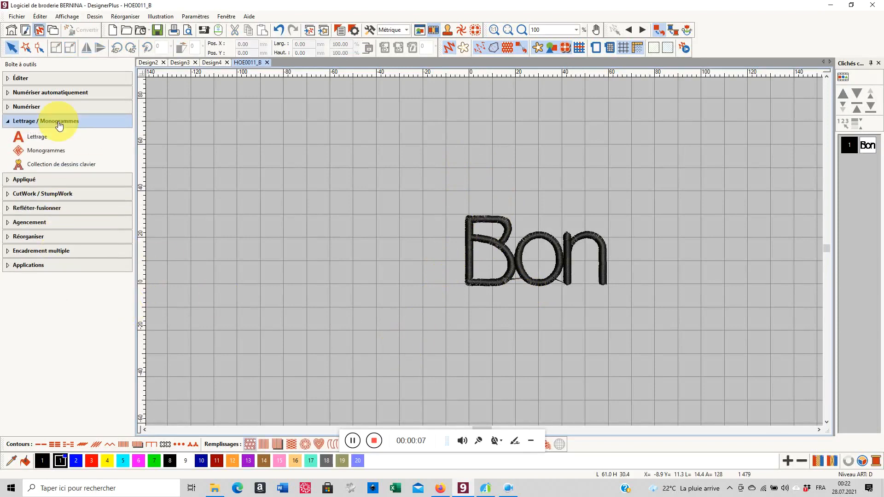
left_click(41, 138)
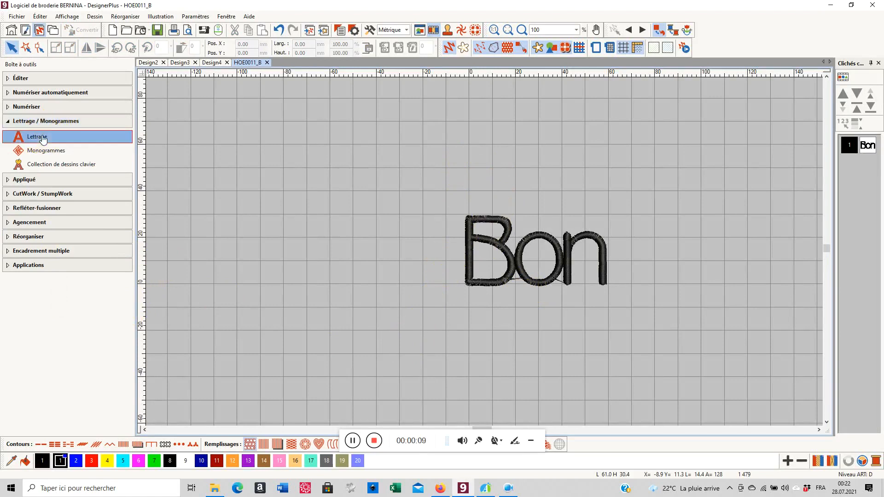
right_click(43, 139)
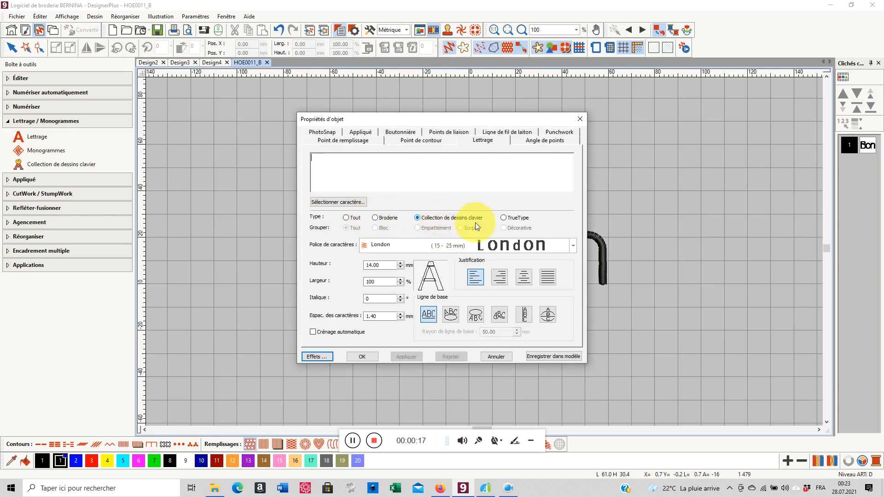
left_click(572, 246)
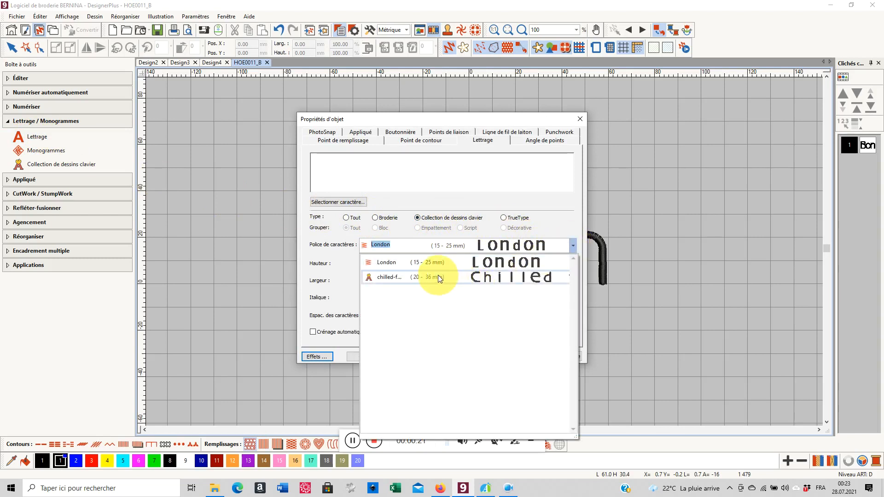
left_click(437, 276)
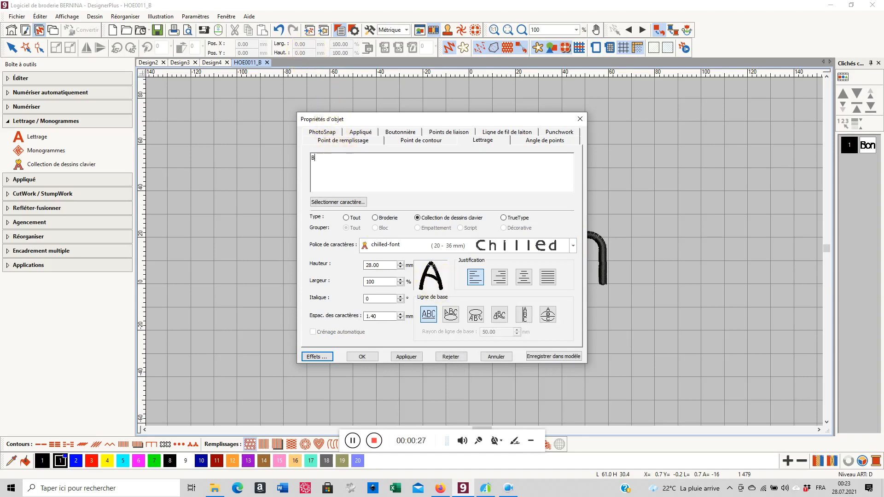
- Enter the lettering text Bon, apply it, and place it directly below the word assembled from separate letters
type("Bon")
left_click(403, 358)
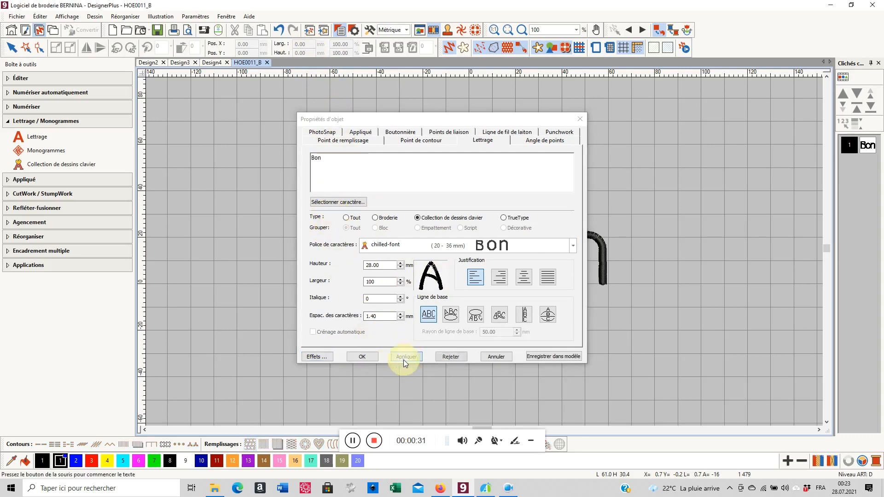
left_click(361, 356)
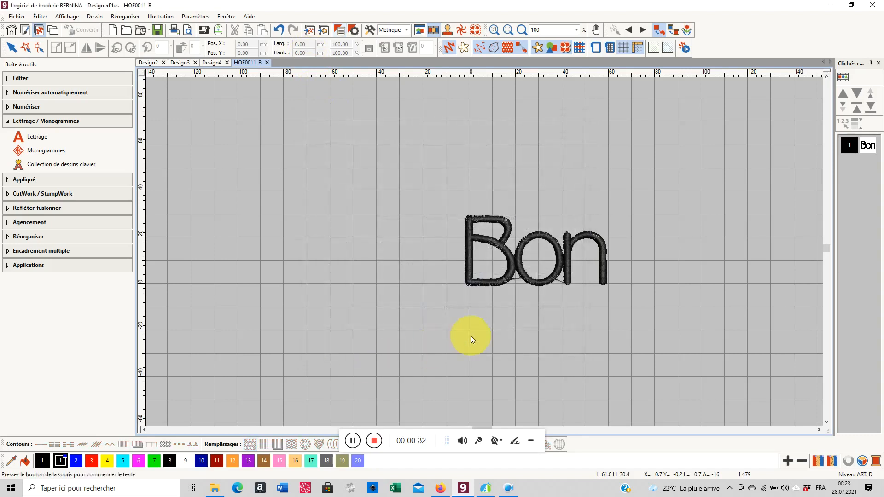
left_click(468, 363)
left_click(428, 333)
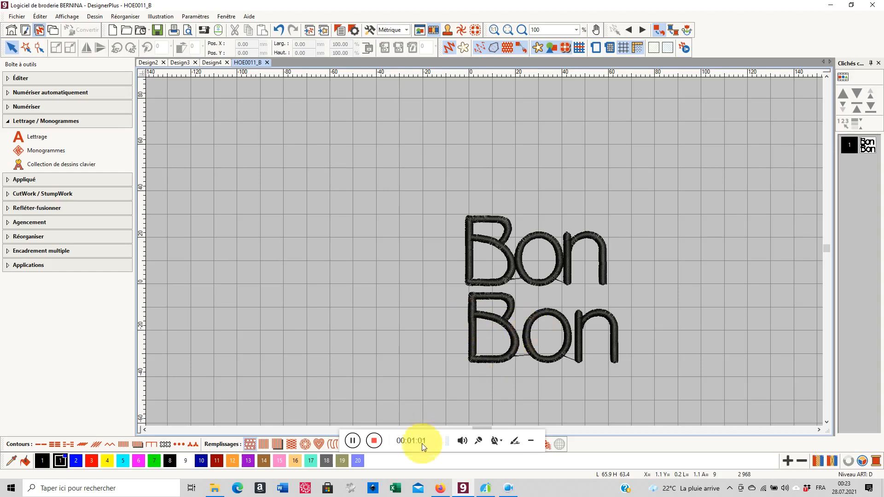
left_click(374, 440)
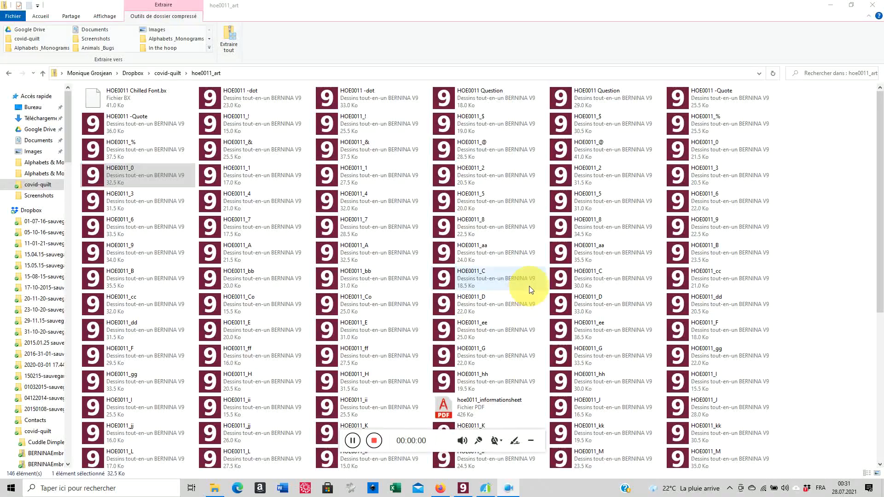
- Open the selected HOE0011_0 file from the hoe0011_art archive in the embroidery software and acknowledge the non-native design notice
left_click(131, 168)
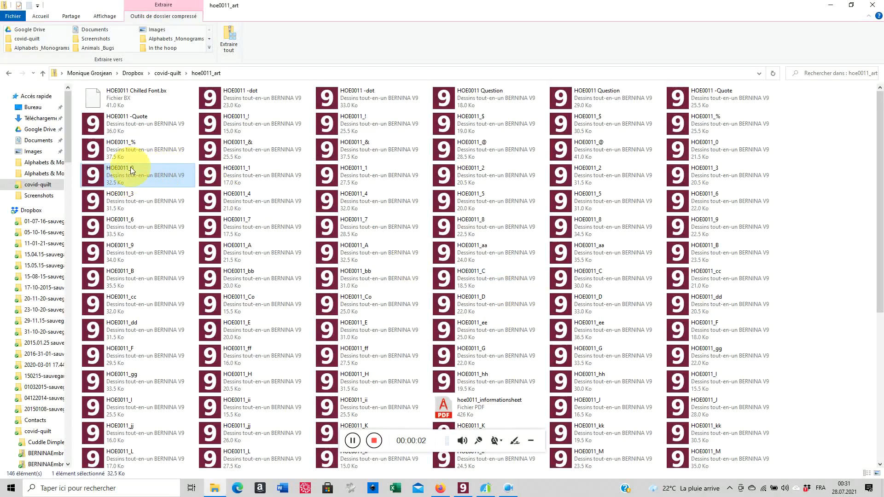
double_click(130, 169)
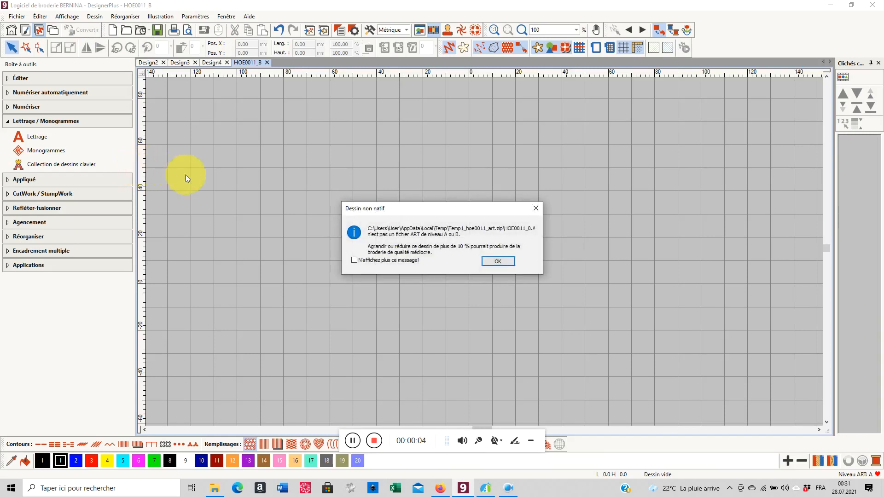
left_click(509, 265)
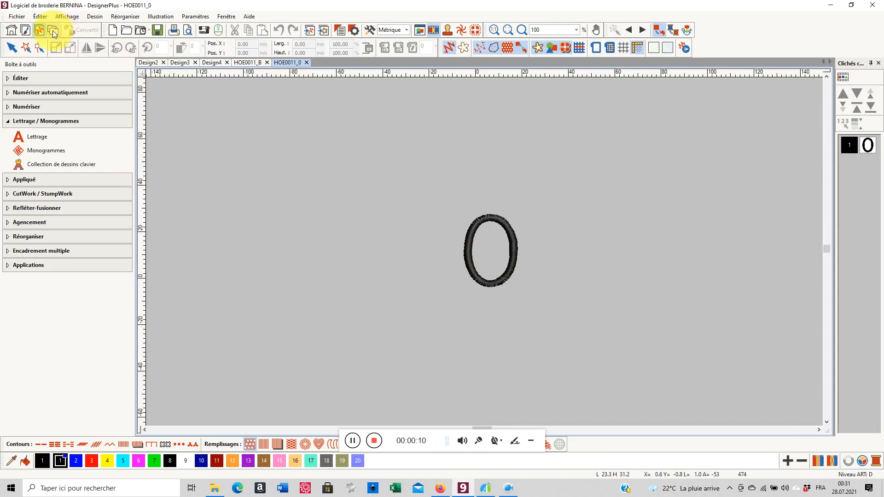
- Start saving the HOE0011_0 design under a chosen location and browse up to the root of drive C:
left_click(16, 17)
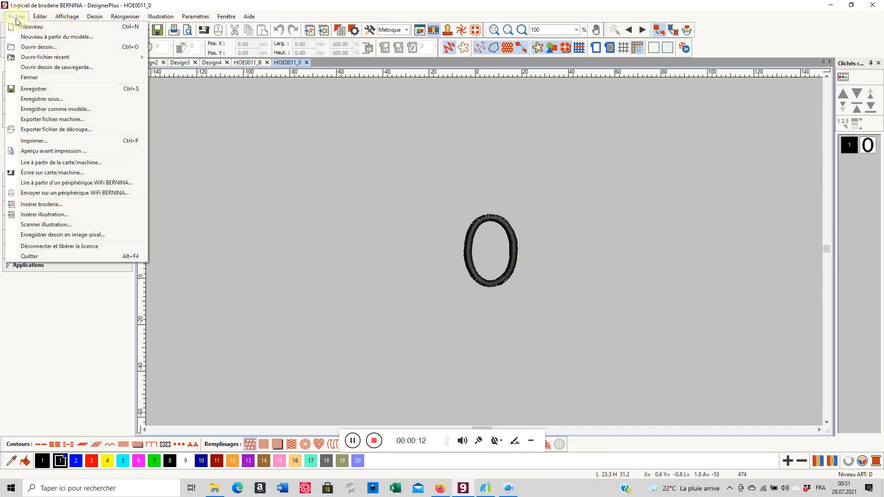
left_click(33, 99)
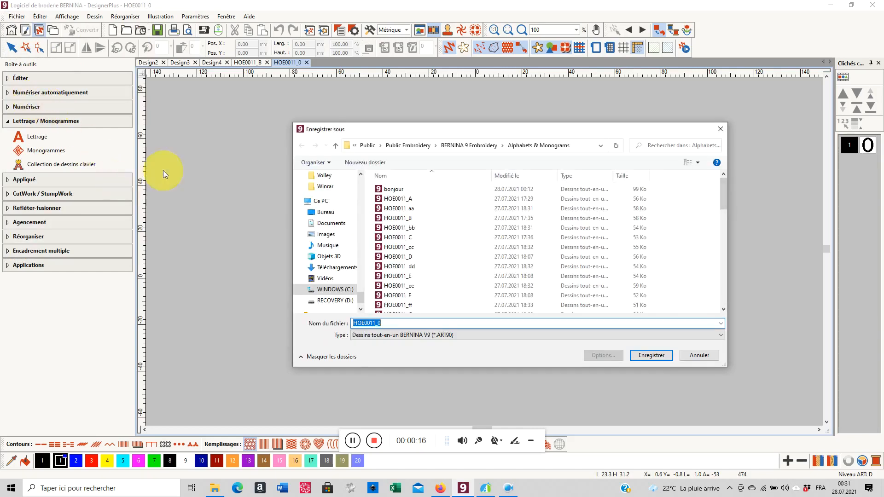
left_click(337, 146)
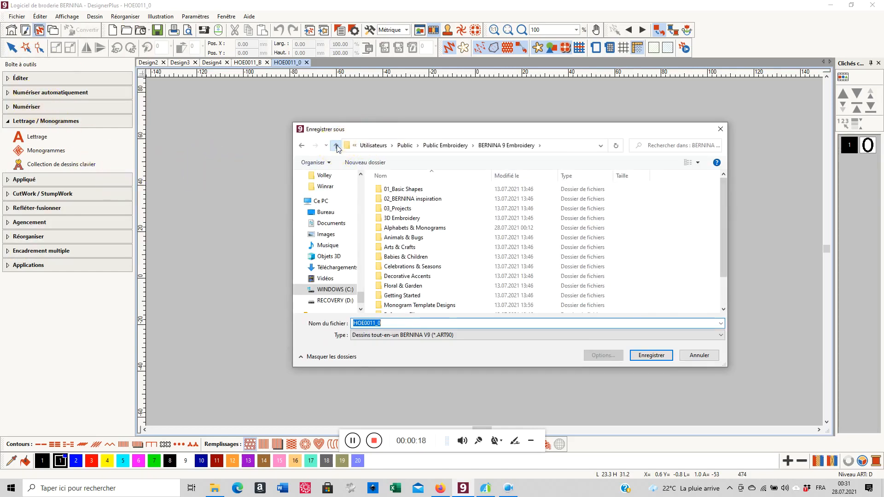
left_click(336, 146)
left_click(336, 146)
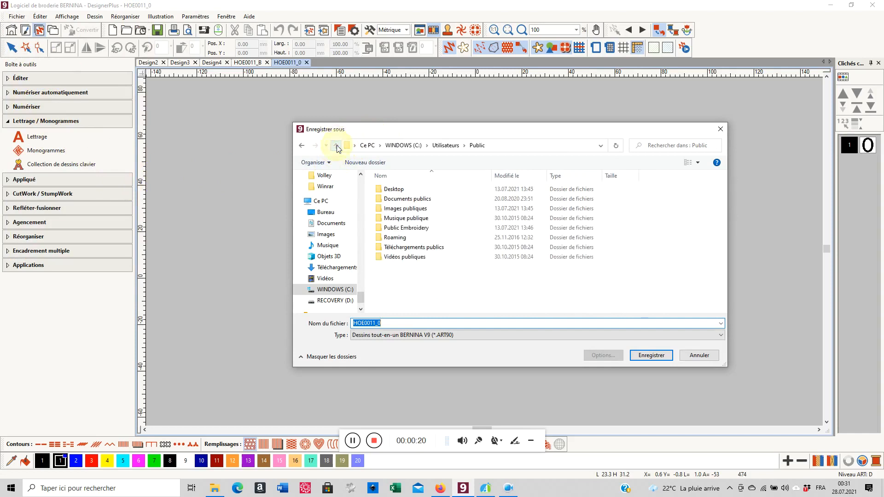
left_click(336, 145)
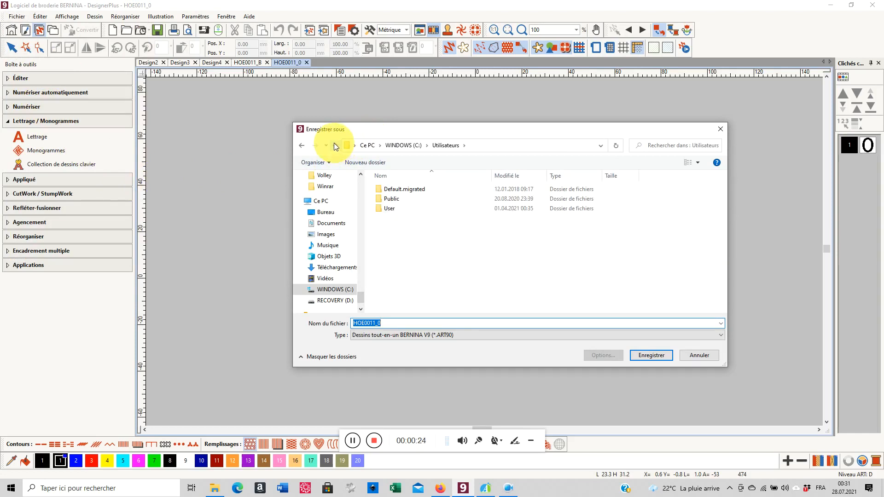
left_click(336, 146)
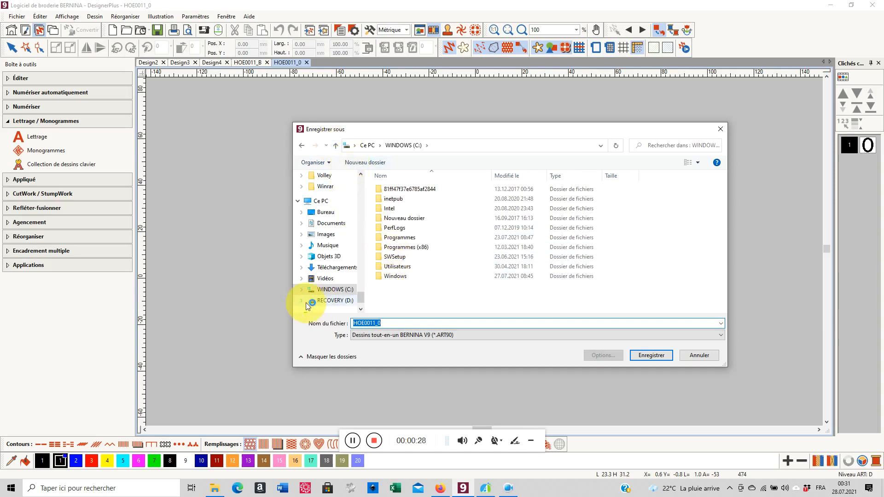
- Save the design as HOE0011_0 in Utilisateurs > Public > Public Embroidery > BERNINA 9 Embroidery > Alphabets & Monograms, and close it
double_click(396, 266)
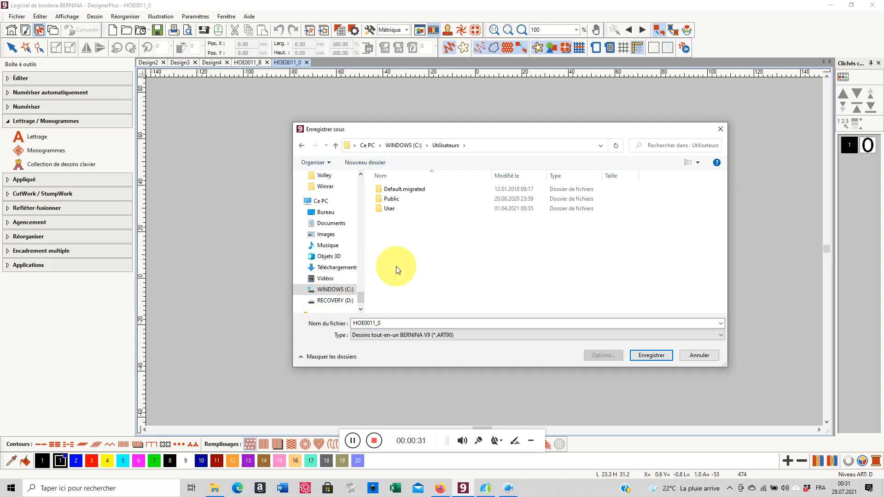
left_click(391, 200)
double_click(390, 201)
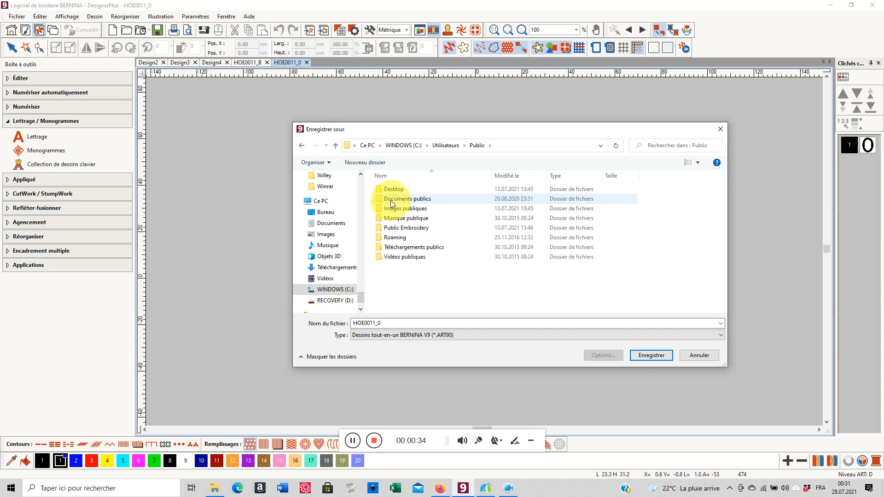
left_click(400, 227)
double_click(401, 228)
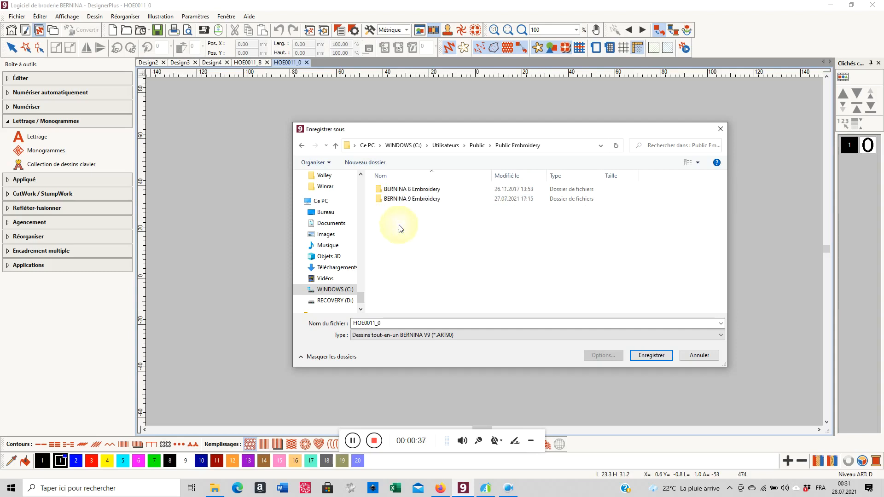
left_click(400, 198)
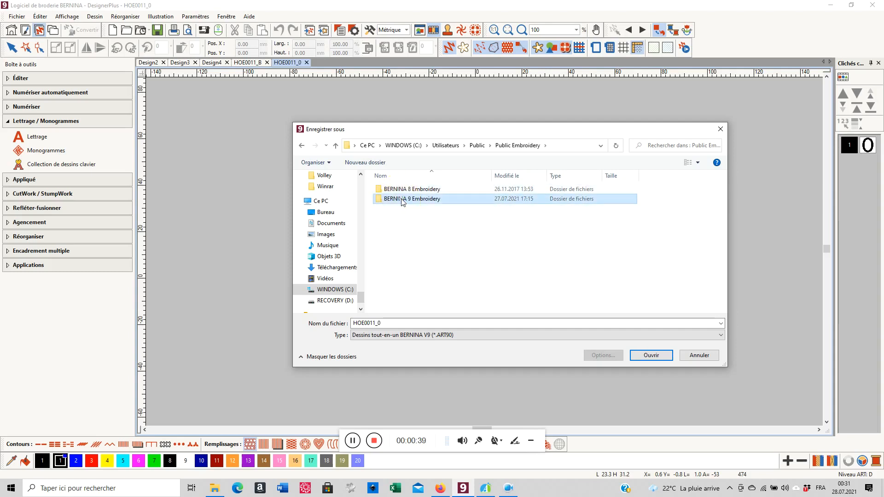
double_click(401, 201)
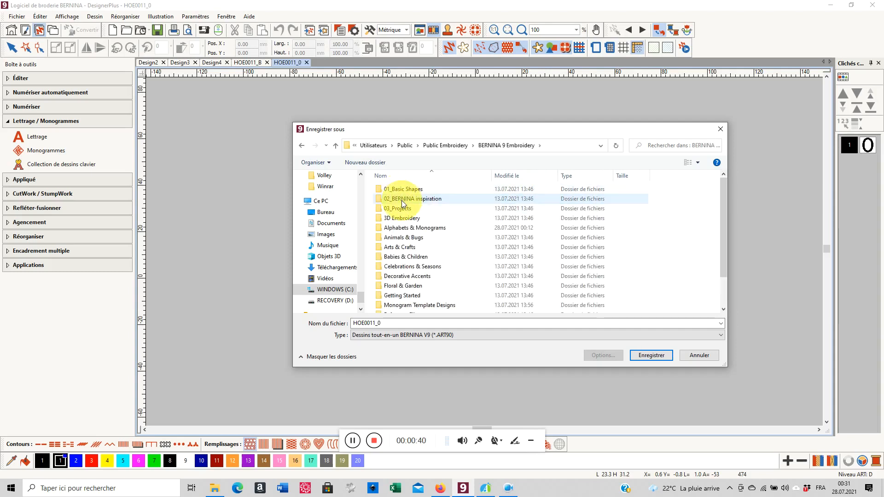
double_click(397, 227)
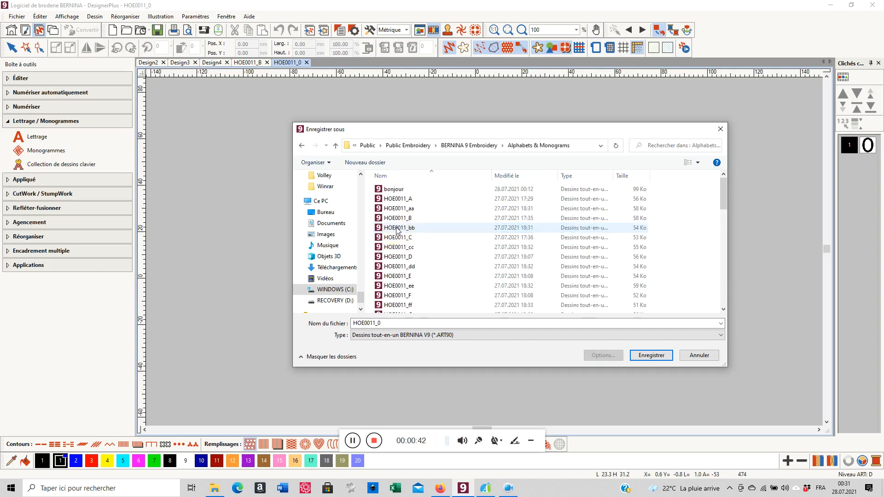
left_click(396, 229)
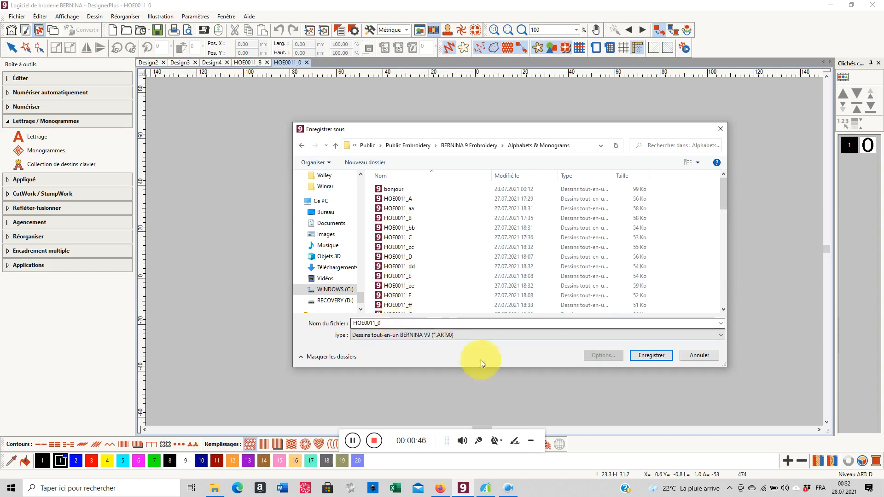
left_click(643, 355)
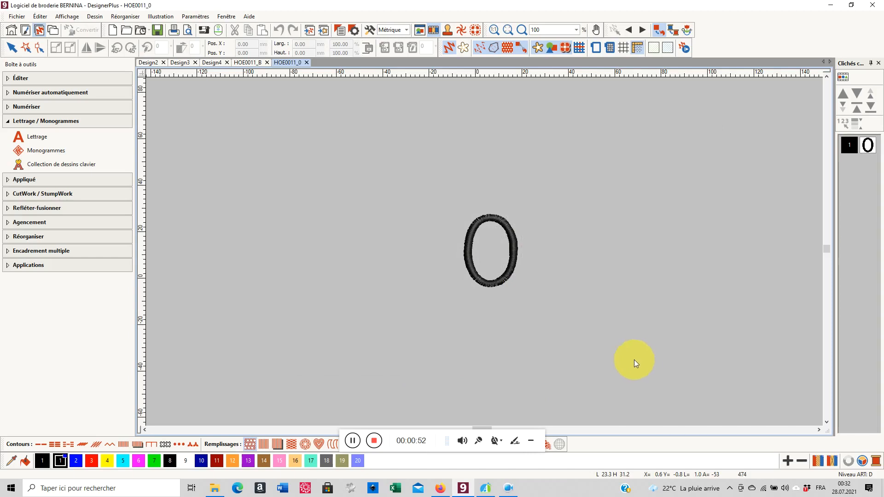
left_click(307, 62)
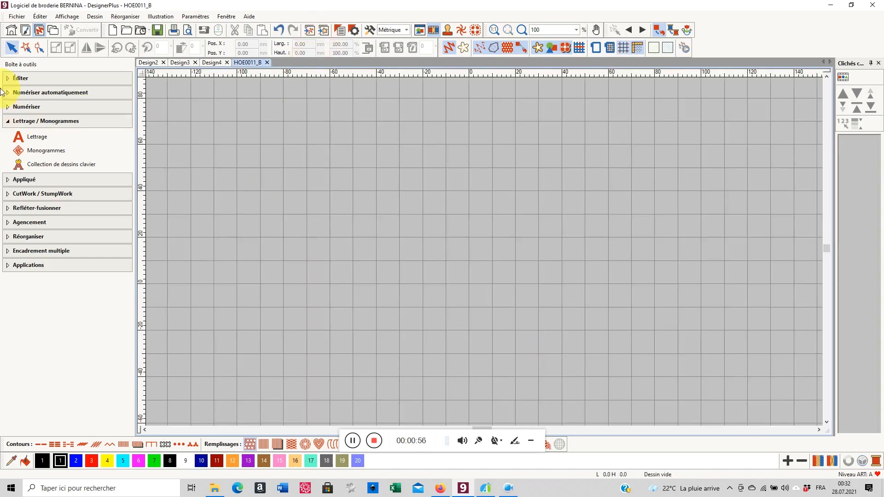
- Open the HOE0011_1 design from the hoe0011_art archive and acknowledge the non-native design notice
left_click(214, 488)
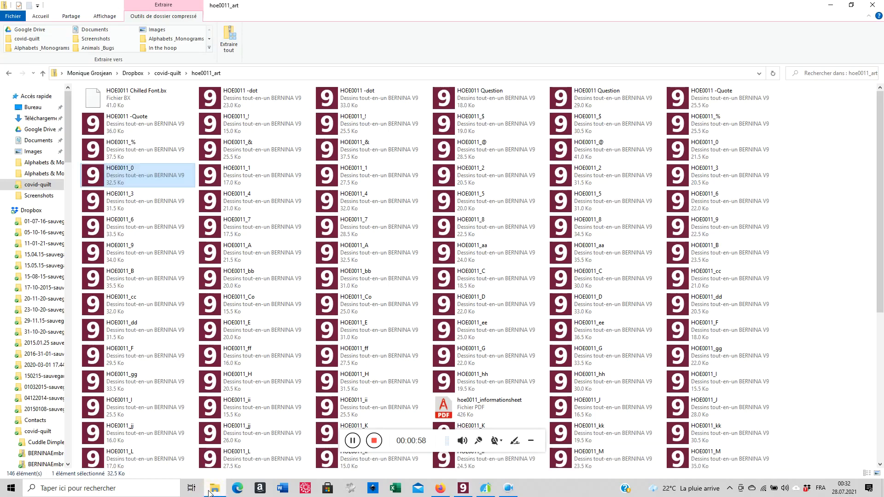
left_click(239, 178)
double_click(239, 177)
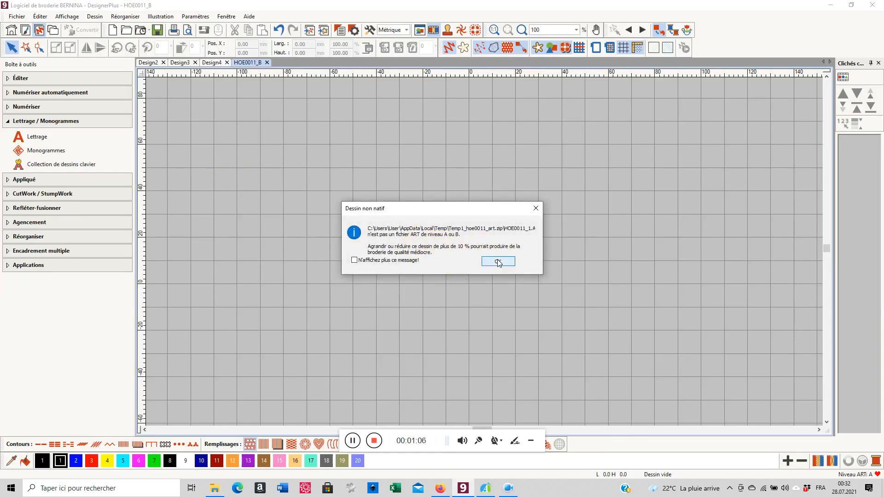
left_click(497, 260)
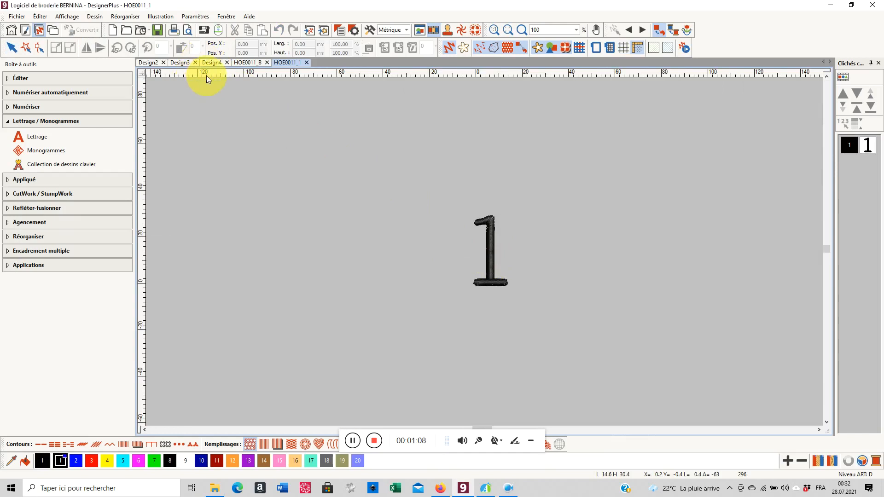
- Save the design under the name HOE0011_1 in the Alphabets & Monograms folder and close it
left_click(17, 17)
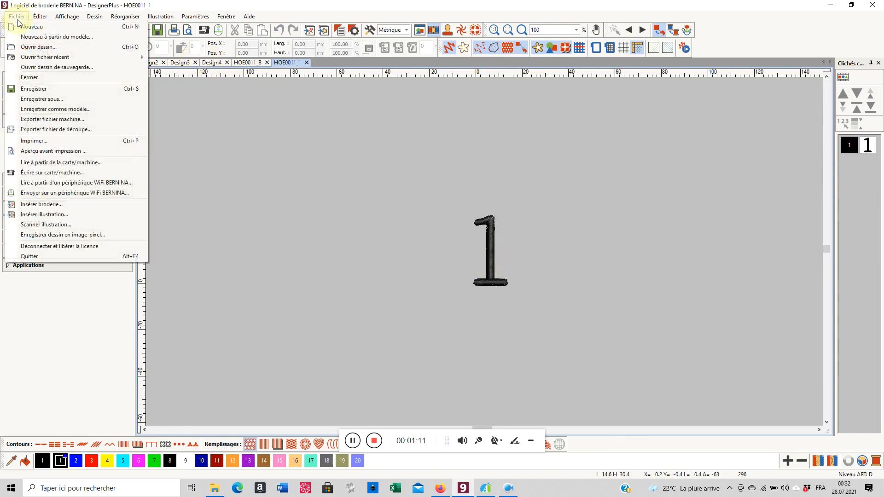
left_click(45, 98)
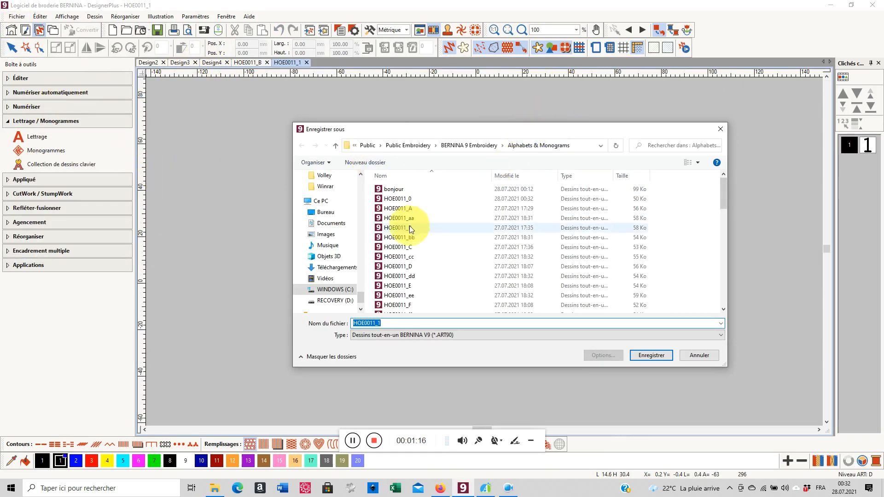
left_click(644, 359)
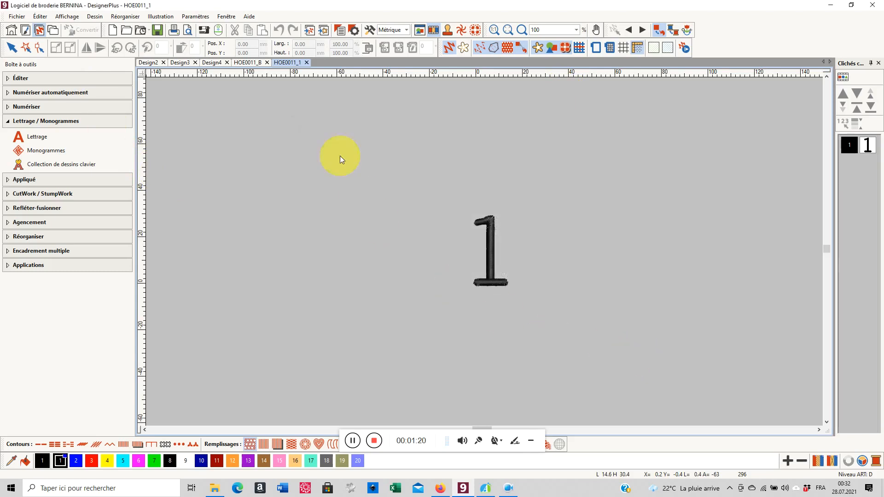
left_click(307, 62)
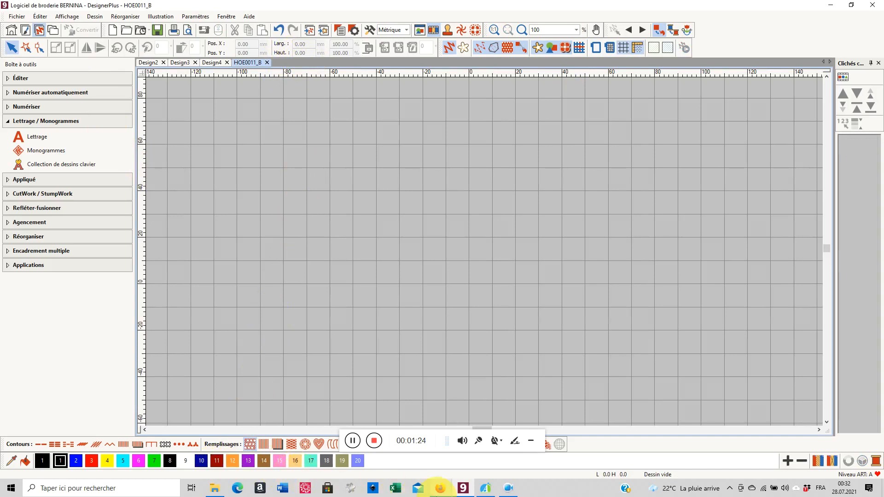
- Save the open numeral 2 design as HOE0011_2 in the Alphabets & Monograms folder and close it
mouse_move(508, 491)
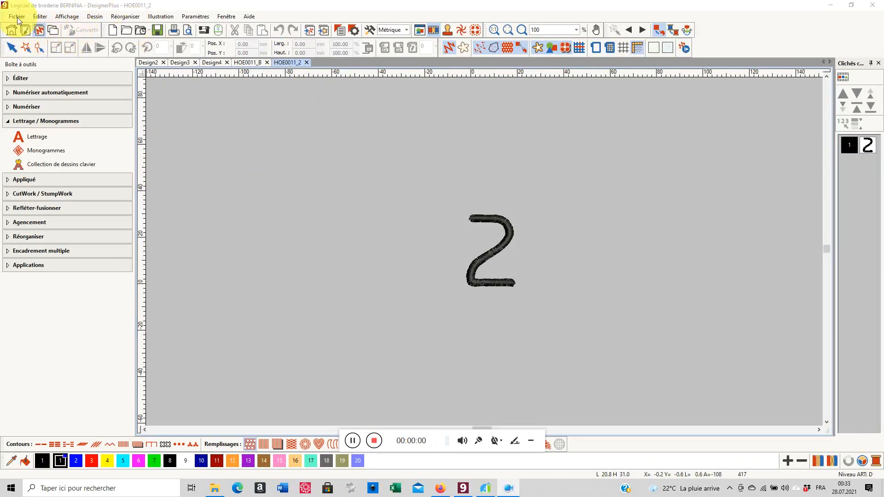
left_click(18, 18)
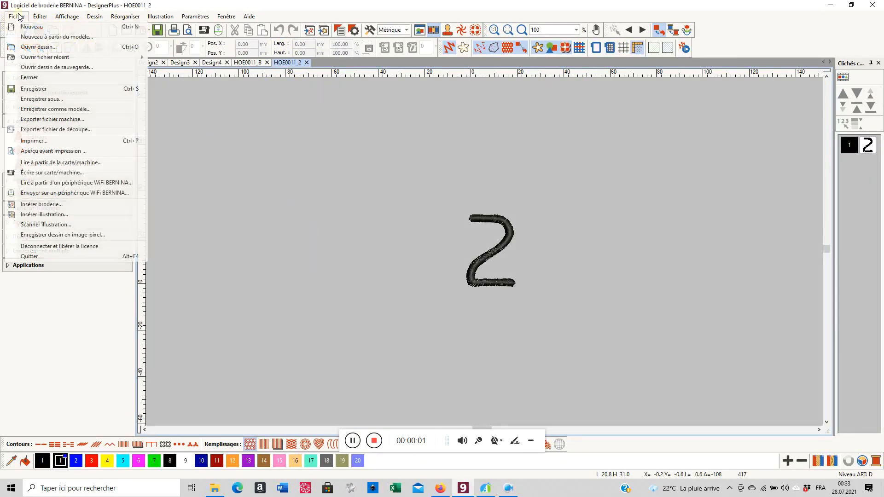
left_click(42, 99)
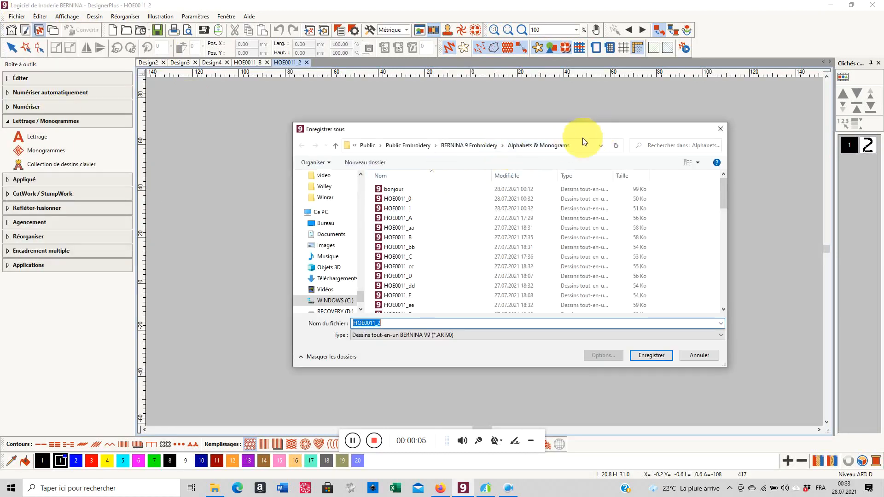
left_click(659, 355)
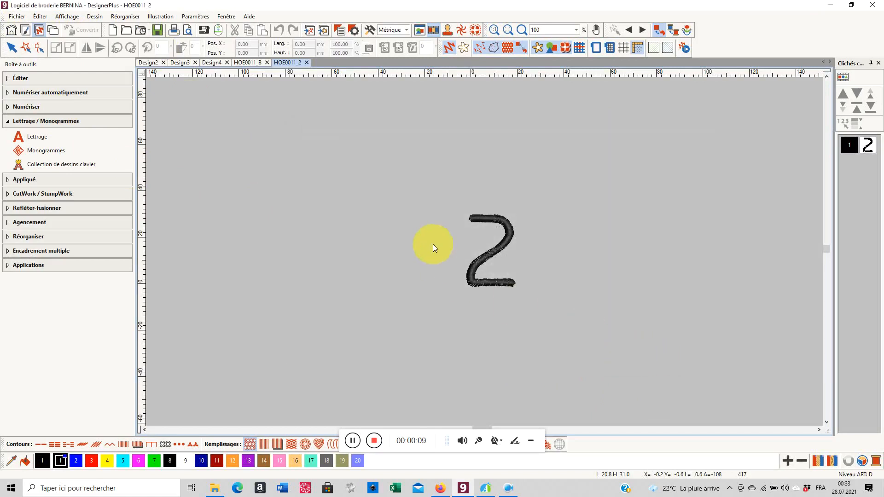
left_click(307, 63)
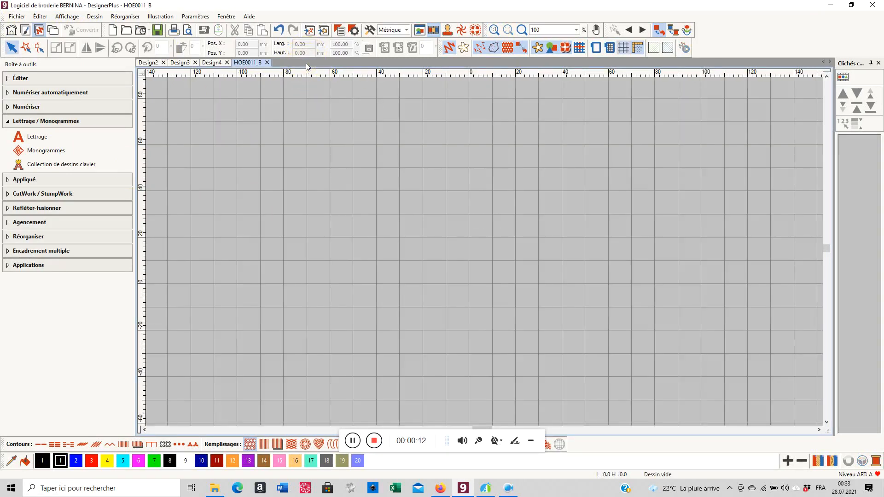
left_click(373, 440)
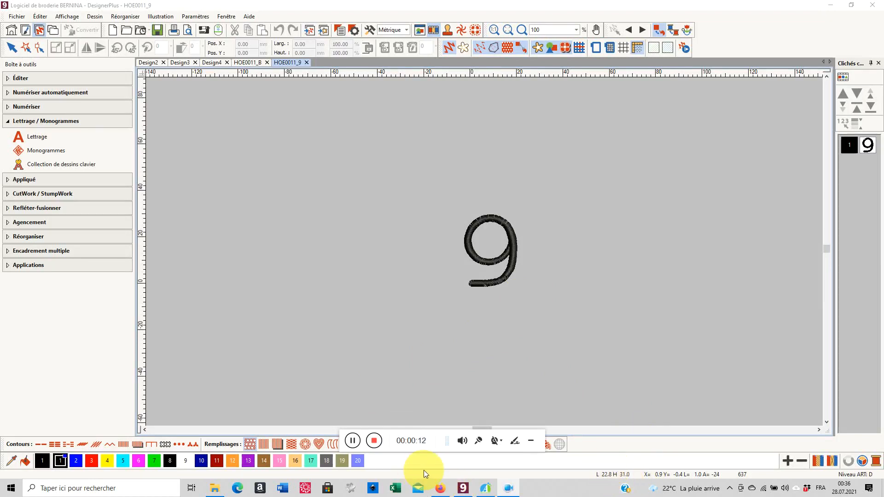
left_click(374, 440)
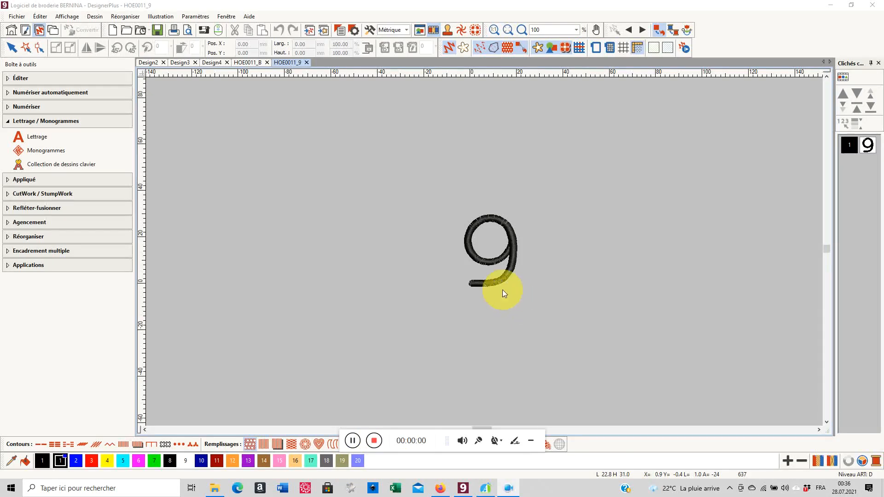
- Save the open numeral 9 design as HOE0011_9 in the Alphabets & Monograms folder
left_click(15, 17)
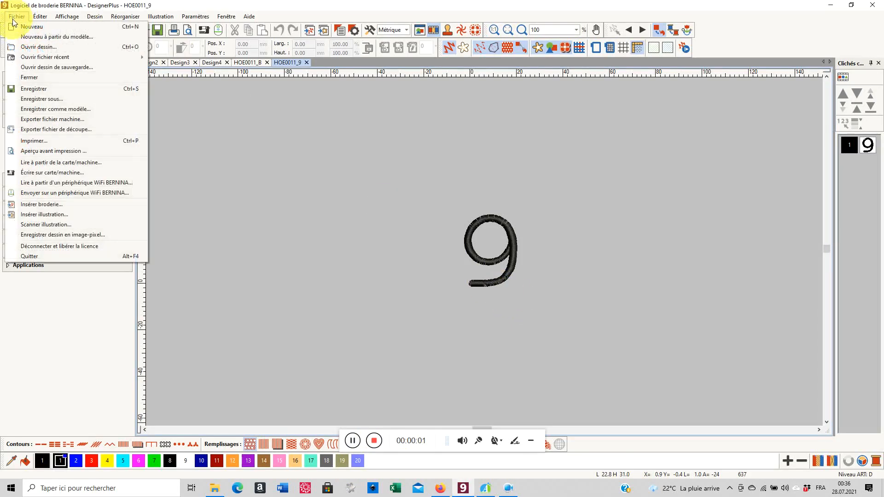
left_click(43, 100)
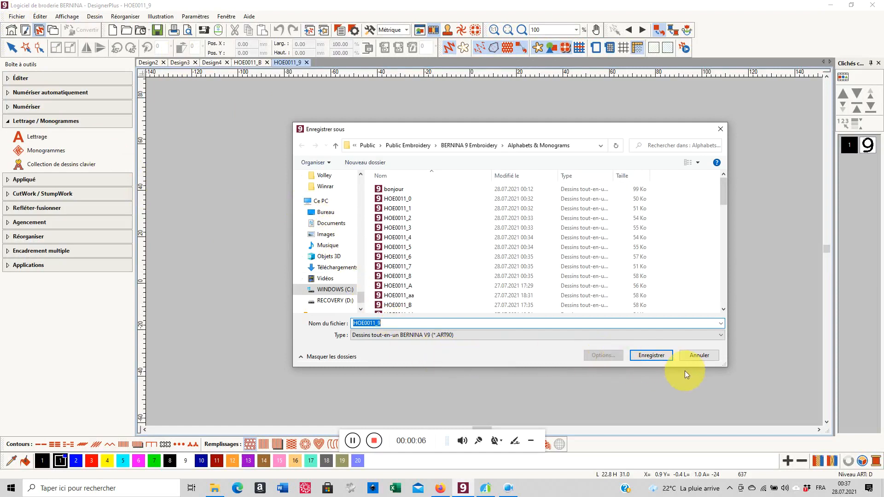
left_click(664, 355)
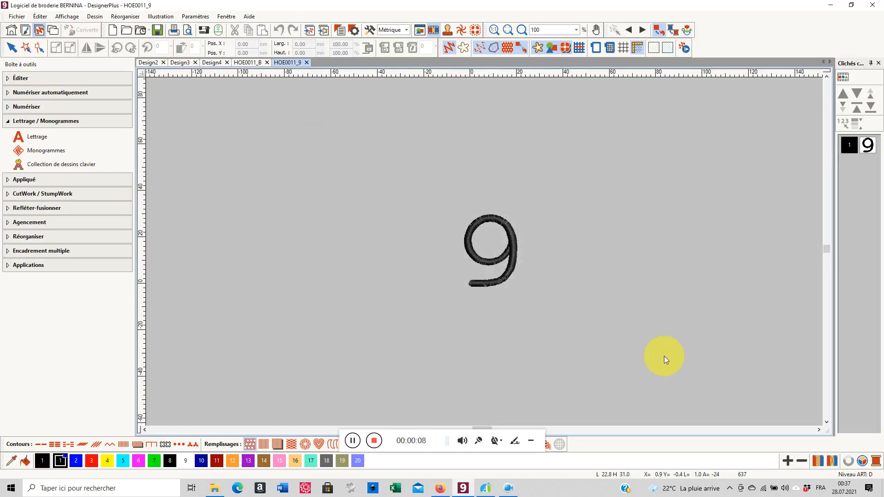
left_click(374, 441)
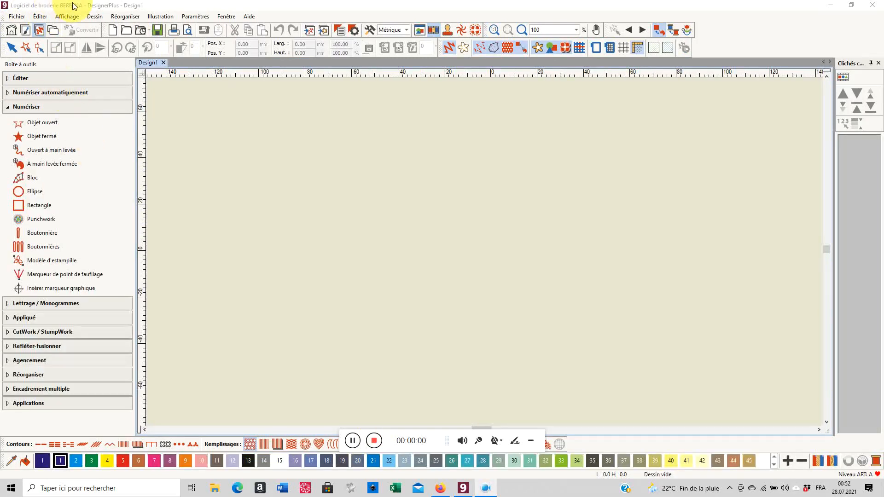
- Open the design library and look through all embroidery thumbnails for the HOE0011 letters and numerals
left_click(53, 30)
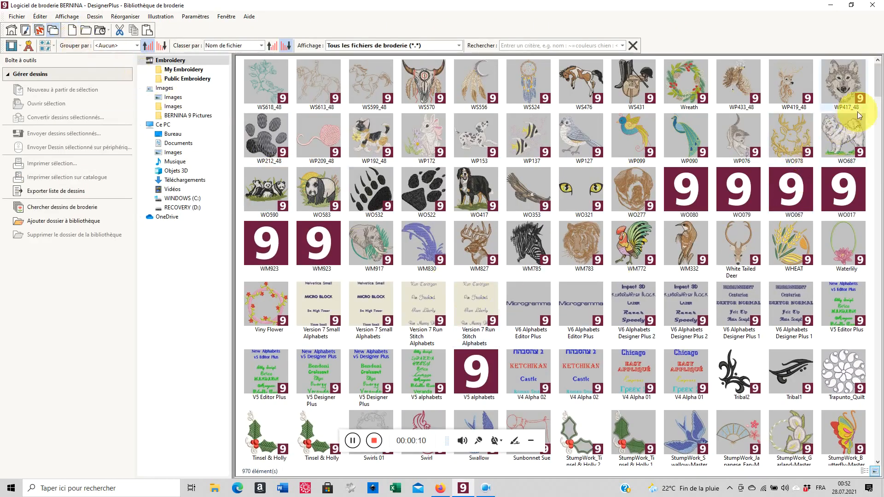
left_click_drag(878, 90, 869, 147)
scroll(869, 147, "down", 15)
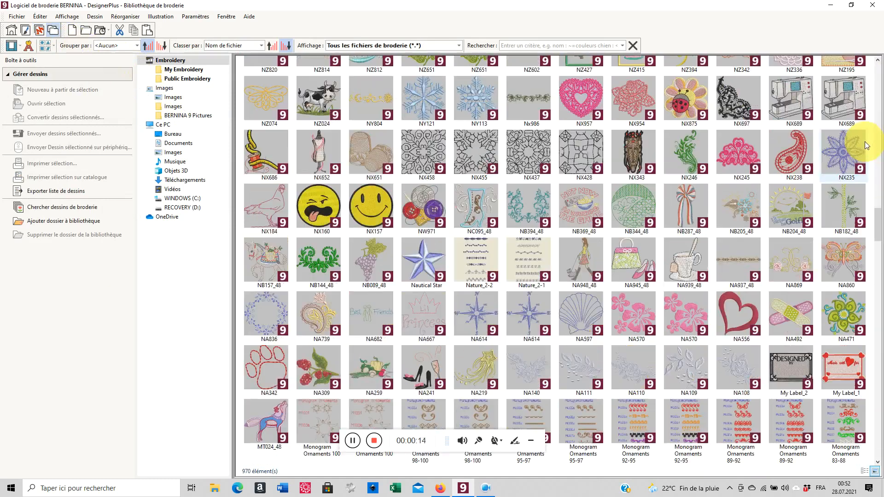
scroll(865, 146, "down", 15)
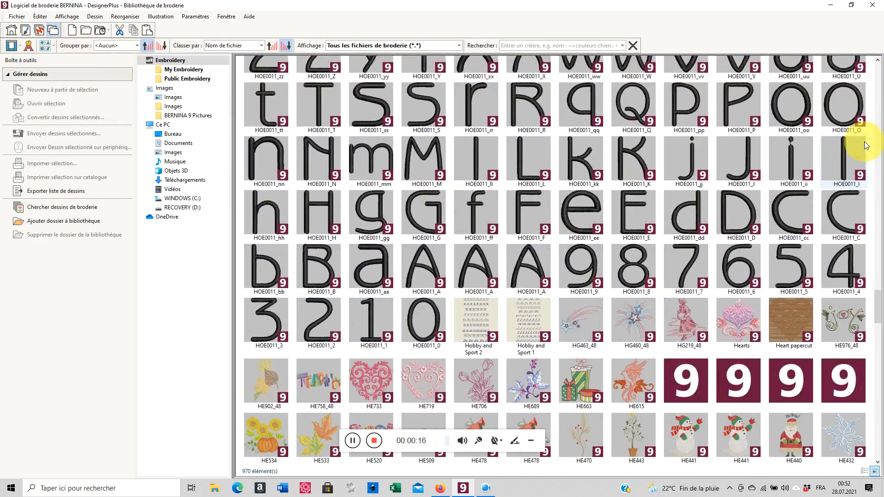
scroll(864, 145, "down", 4)
scroll(864, 145, "down", 15)
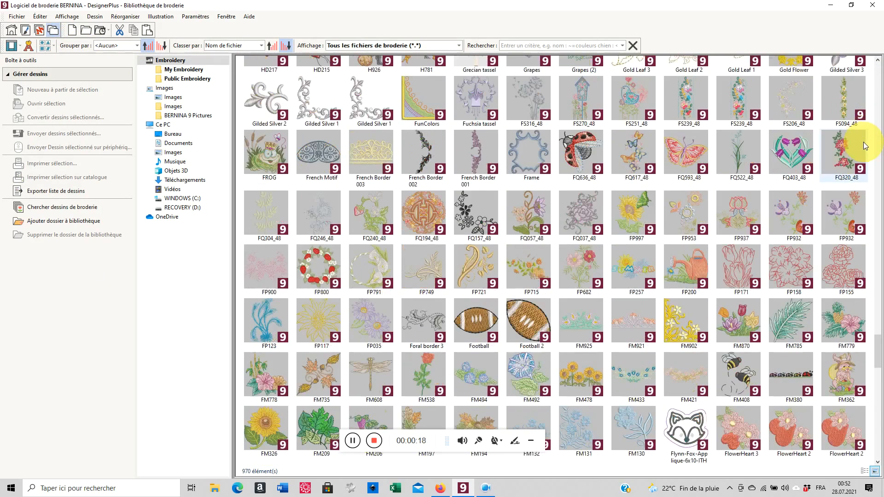
scroll(865, 145, "up", 3)
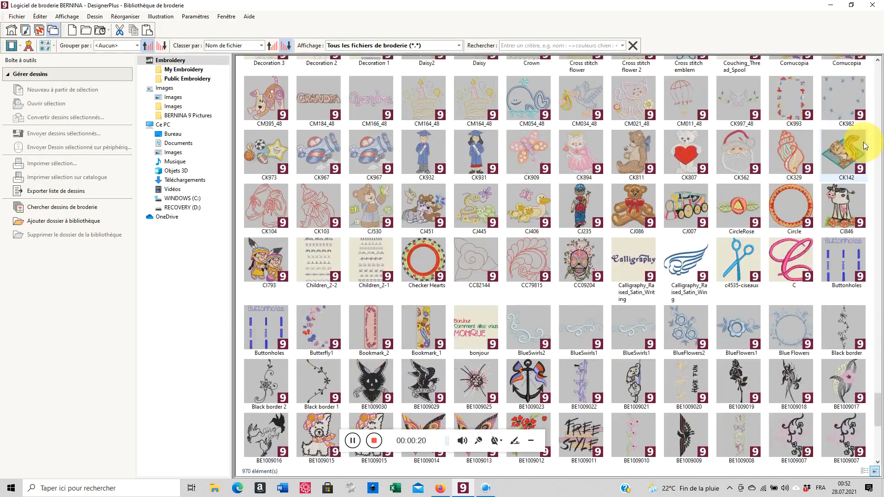
scroll(865, 145, "down", 6)
scroll(864, 146, "up", 20)
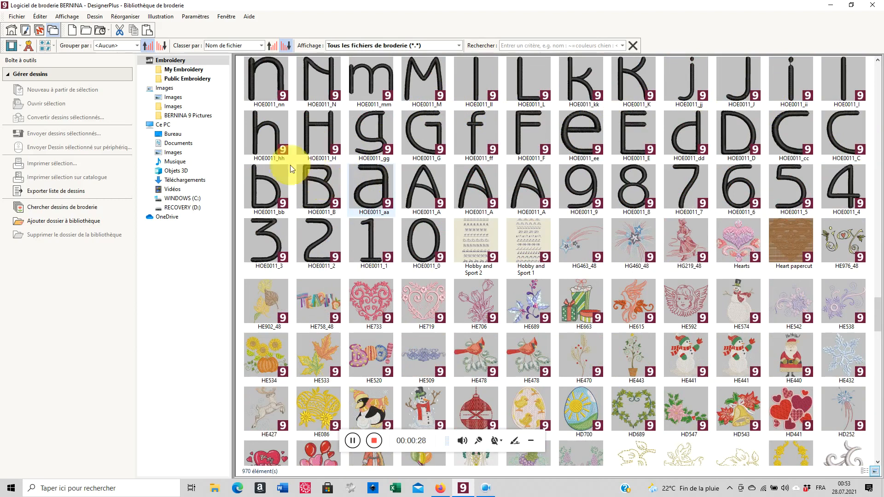
- Display only the designs in Public Embroidery > BERNINA 9 Embroidery > Alphabets & Monograms in the library
left_click(185, 80)
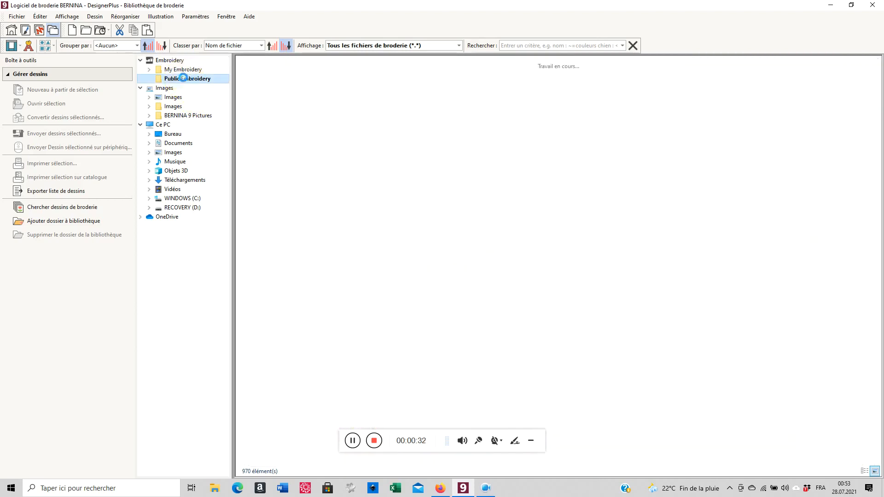
left_click(185, 81)
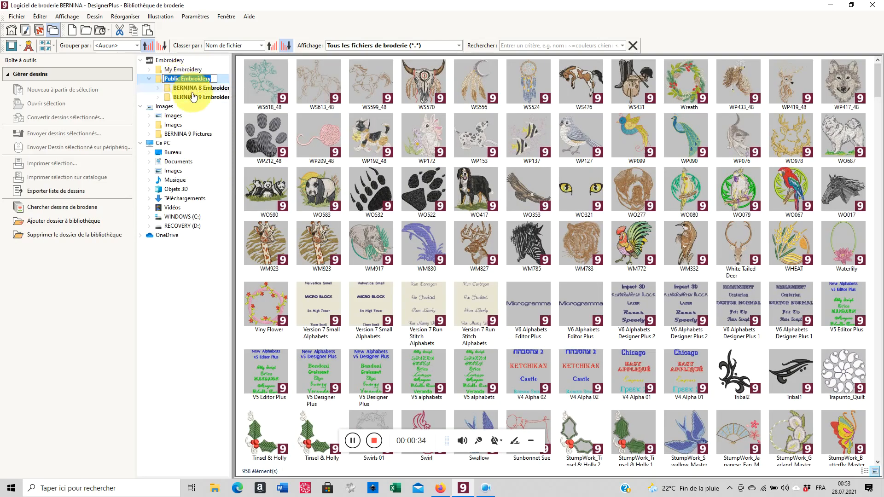
left_click(193, 96)
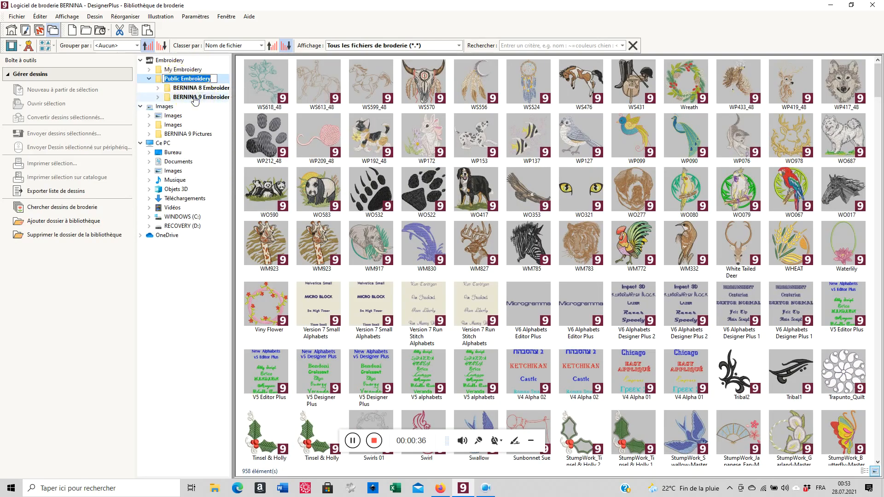
left_click(193, 96)
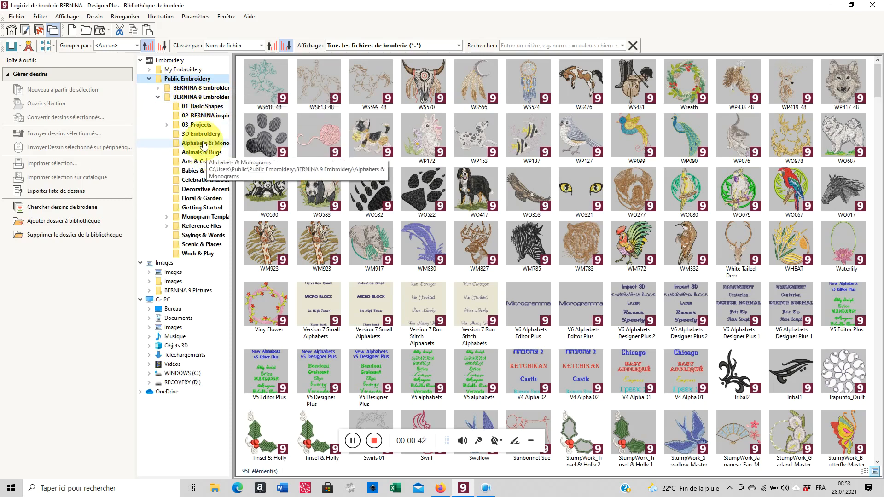
left_click(204, 145)
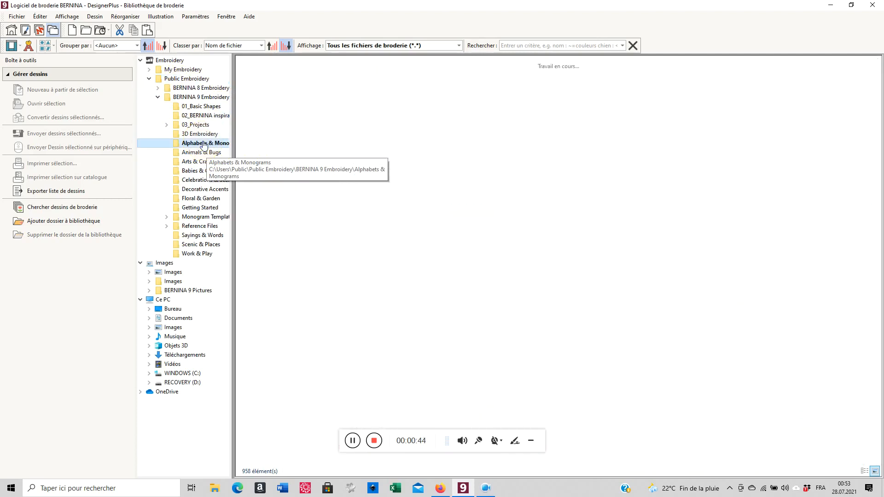
left_click(204, 143)
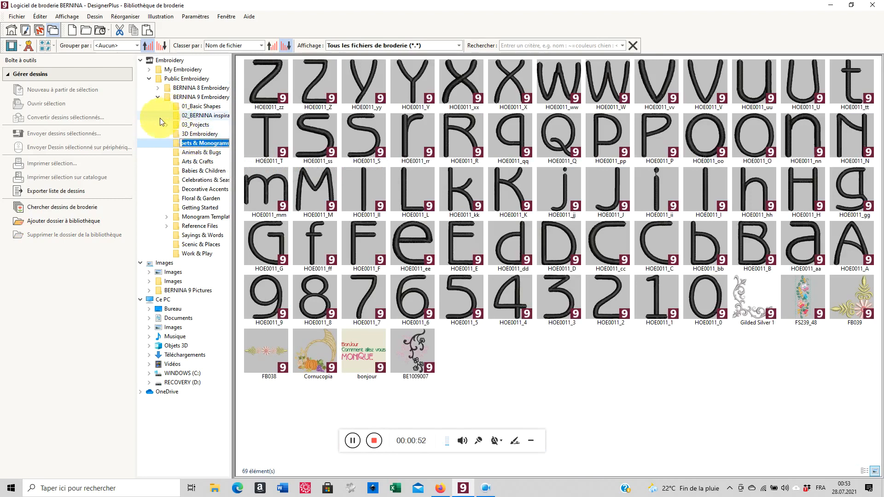
- Show the keyboard design collection tools and start a new collection named chiffres-chilled
left_click(27, 47)
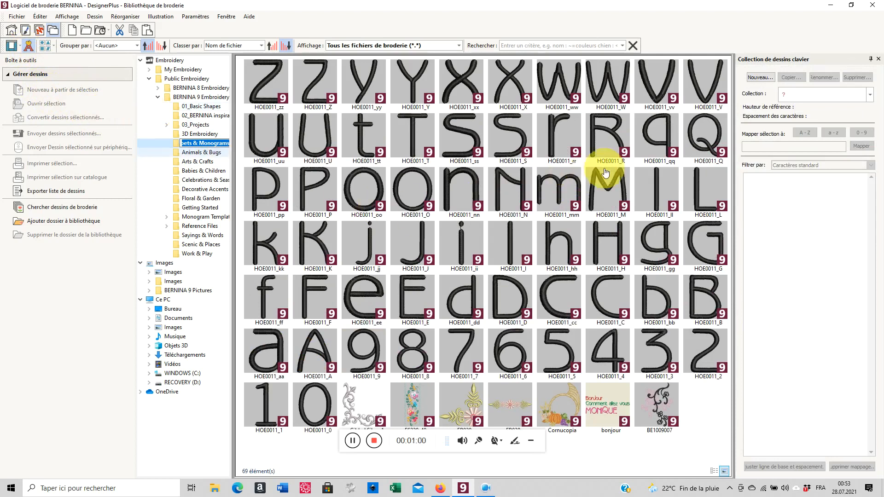
left_click(754, 80)
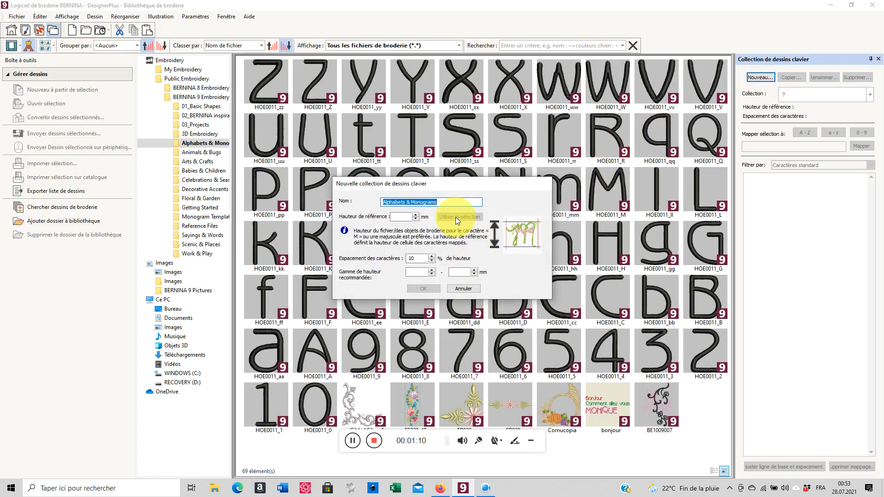
key("BackSpace")
type("chi")
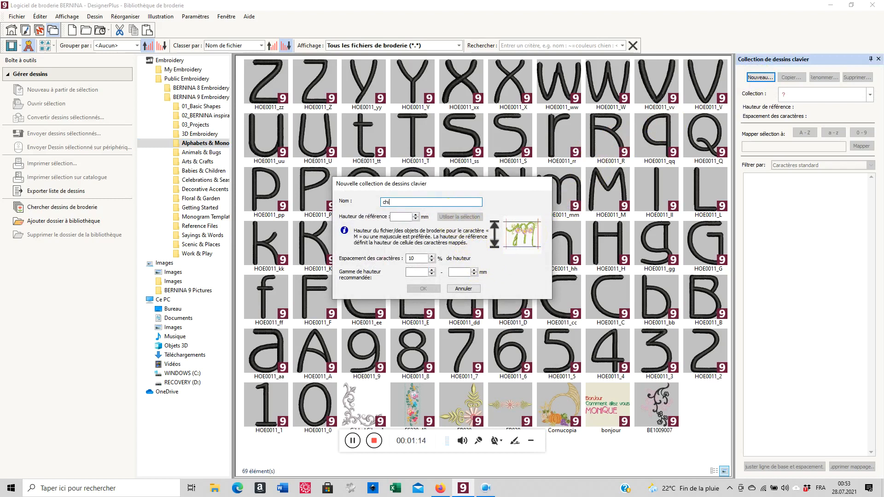
type("ffres-chilled")
- Set the new keyboard design collection's reference height to 31 mm
left_click(401, 216)
type("341")
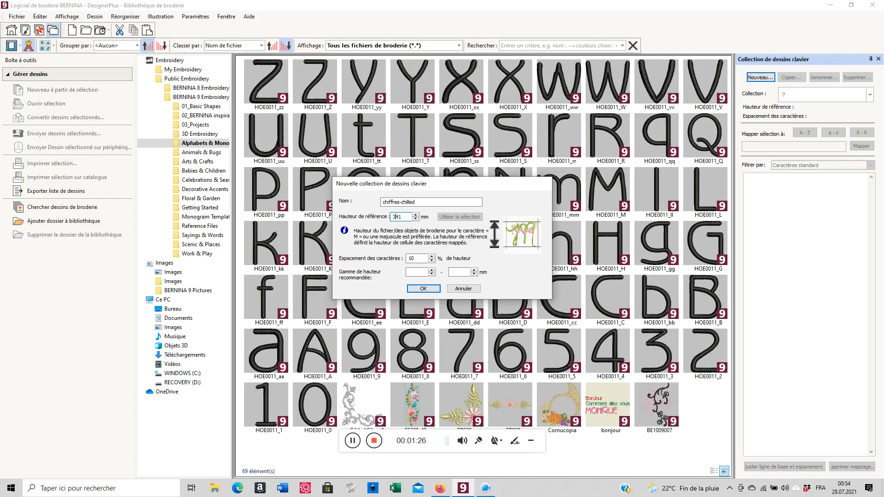
left_click(395, 216)
key("Delete")
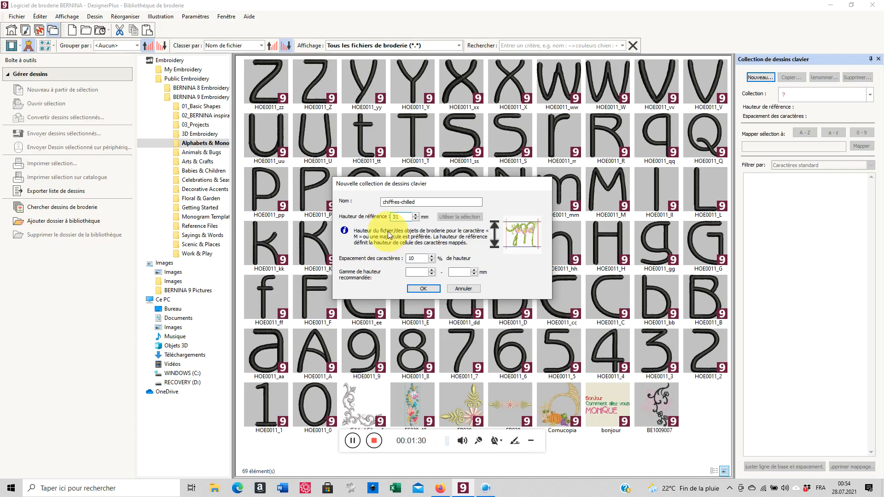
- Set the new collection's recommended height range to 28–34 mm and create the collection
left_click(417, 273)
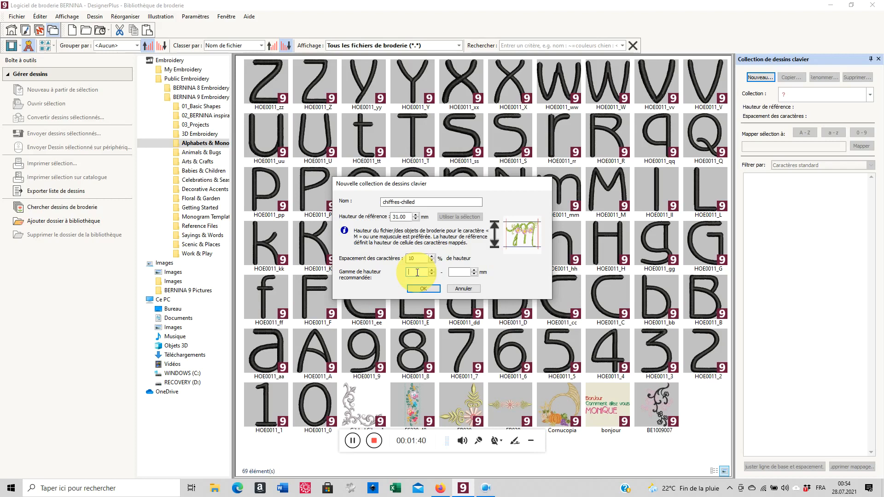
type("28")
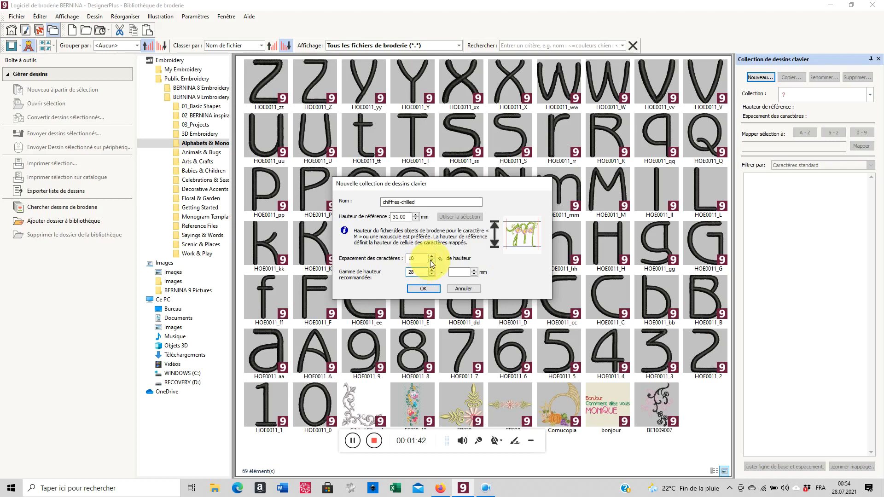
left_click(459, 272)
type("34")
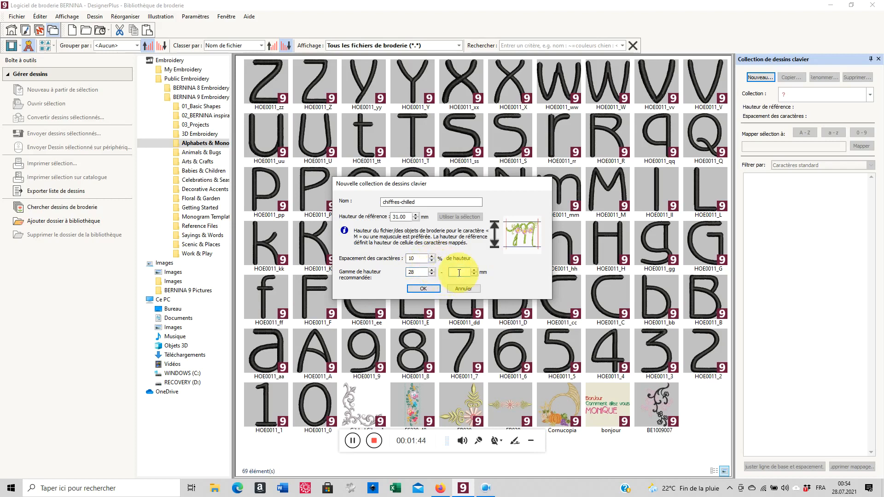
left_click(424, 289)
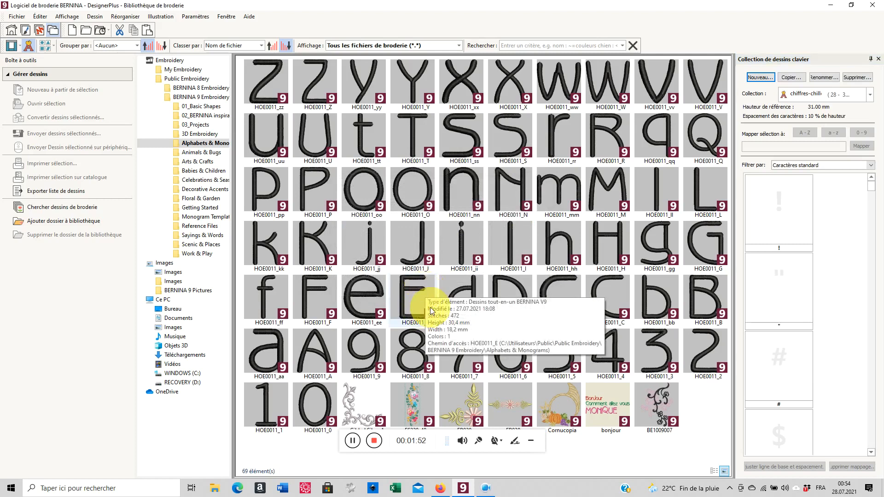
- Map the ten numeral designs HOE0011_0 through HOE0011_9 to the characters 0–9 in the chiffres-chilled collection, accepting the non-native design notice
left_click(305, 413)
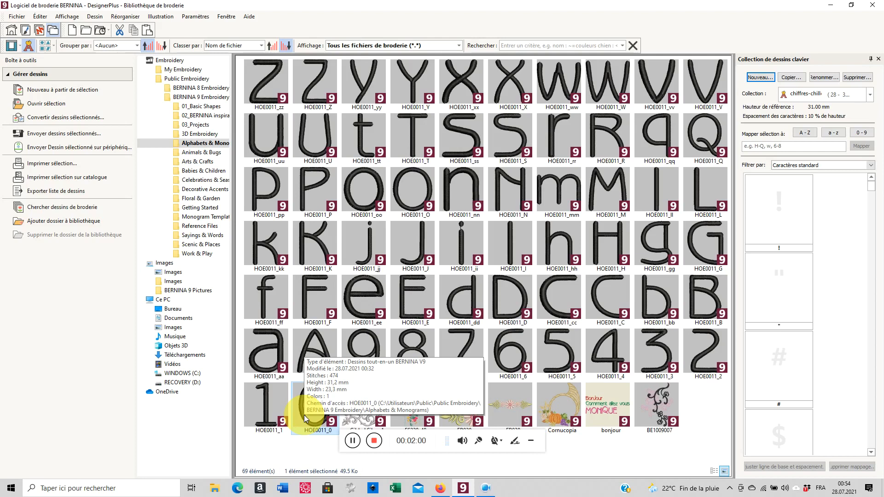
left_click(262, 414, "ctrl")
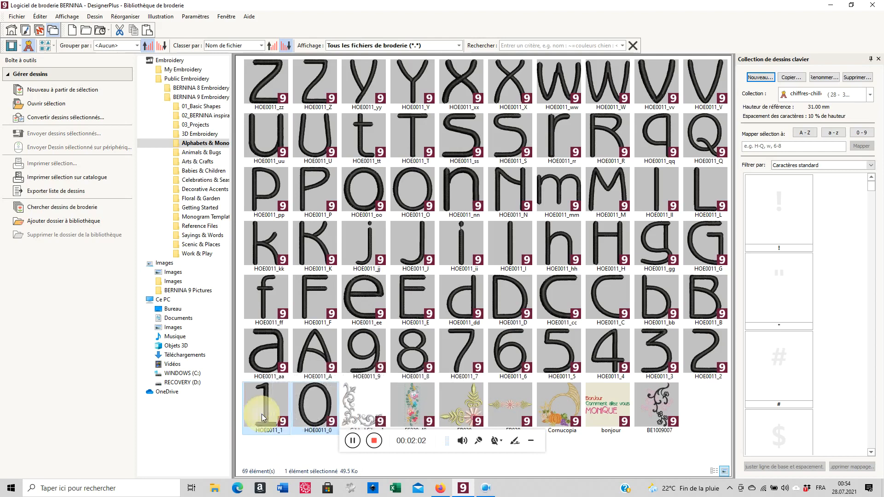
left_click(358, 361, "ctrl")
left_click(405, 354, "ctrl")
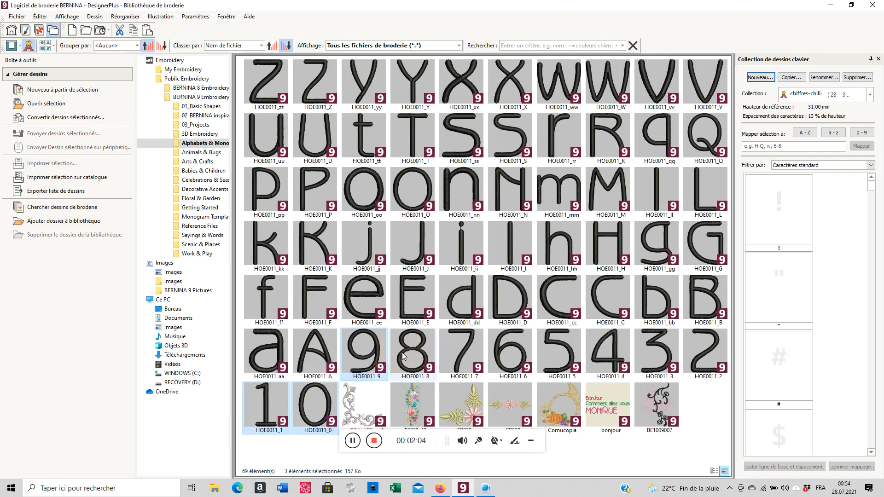
left_click(454, 357, "ctrl")
left_click(509, 353, "ctrl")
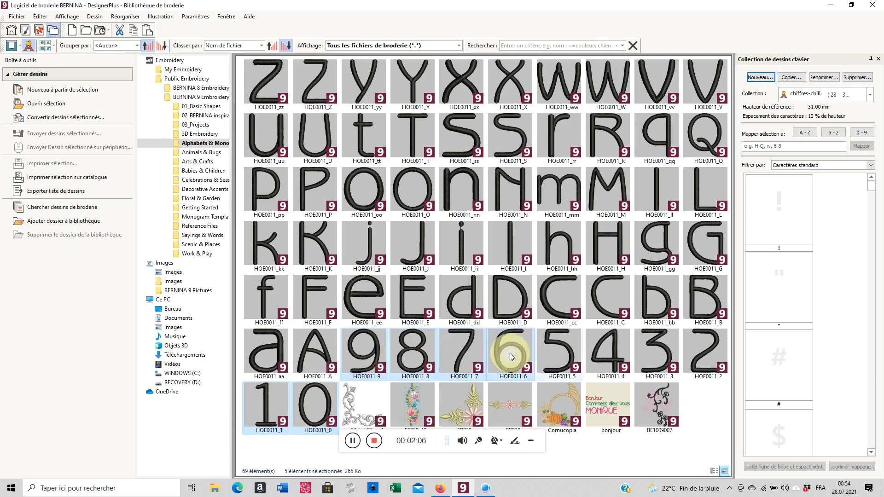
left_click(559, 353, "ctrl")
left_click(617, 353, "ctrl")
left_click(654, 349, "ctrl")
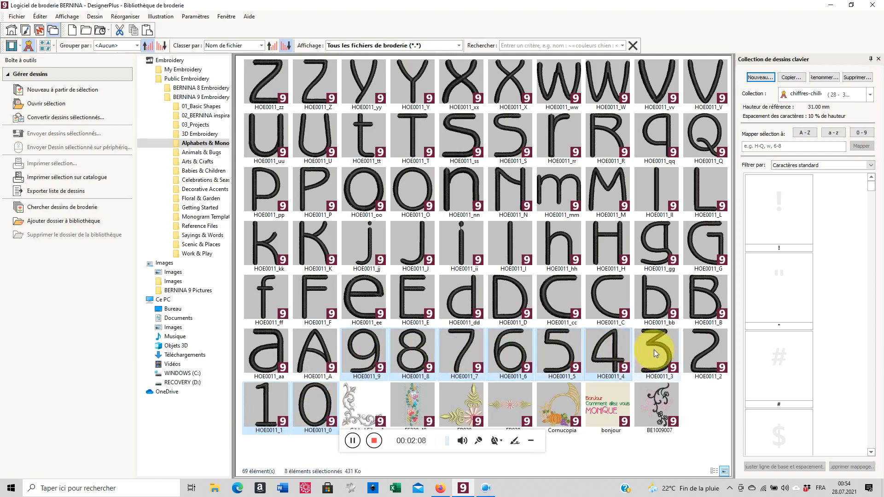
left_click(696, 360, "ctrl")
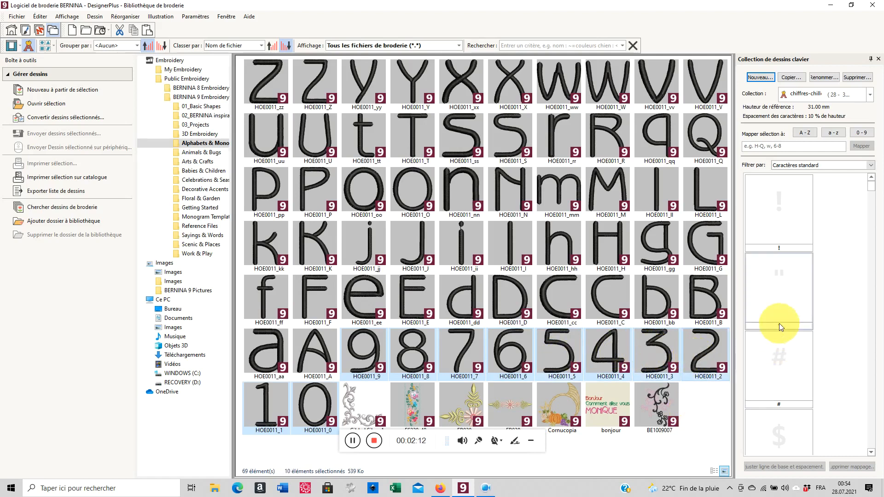
left_click(861, 133)
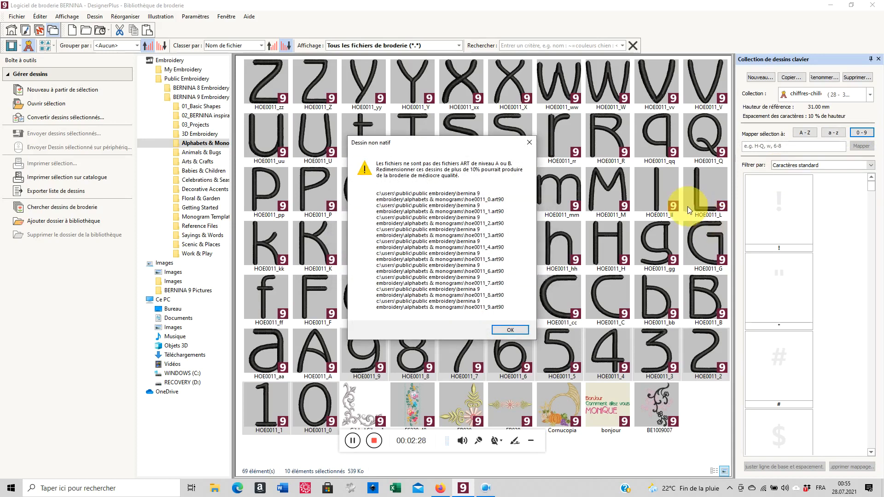
left_click(500, 331)
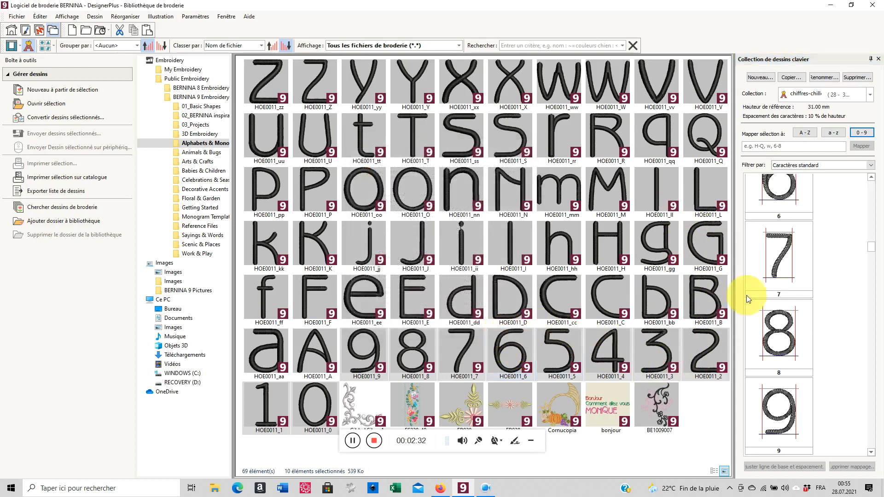
mouse_move(871, 246)
left_mouse_down()
mouse_move(861, 229)
mouse_move(859, 253)
left_mouse_up()
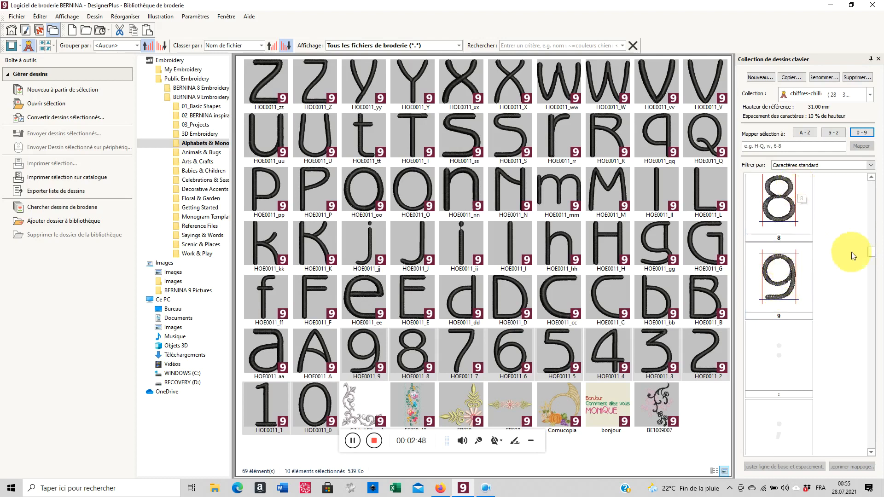
scroll(868, 258, "up", 1)
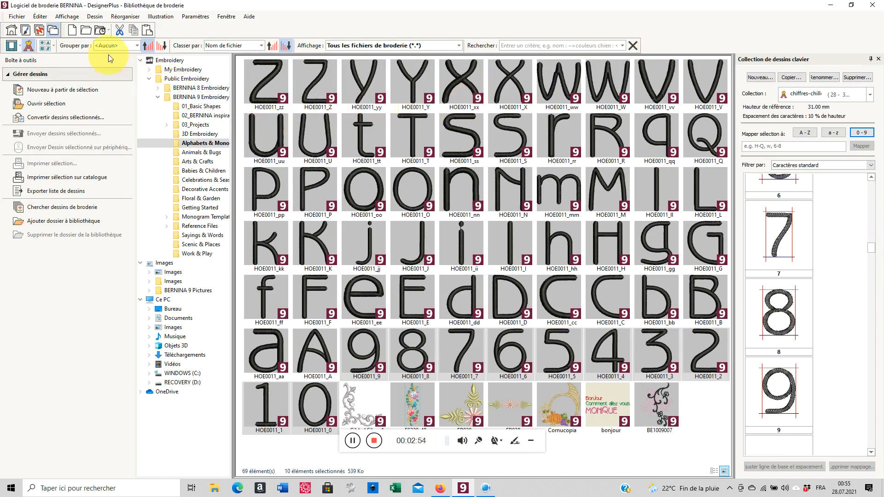
- Create a new blank design and open the lettering object properties
left_click(74, 31)
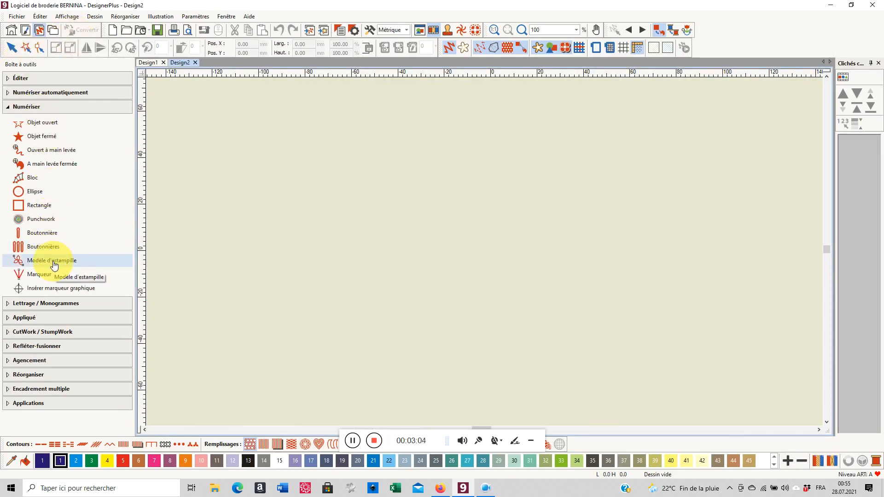
left_click(54, 302)
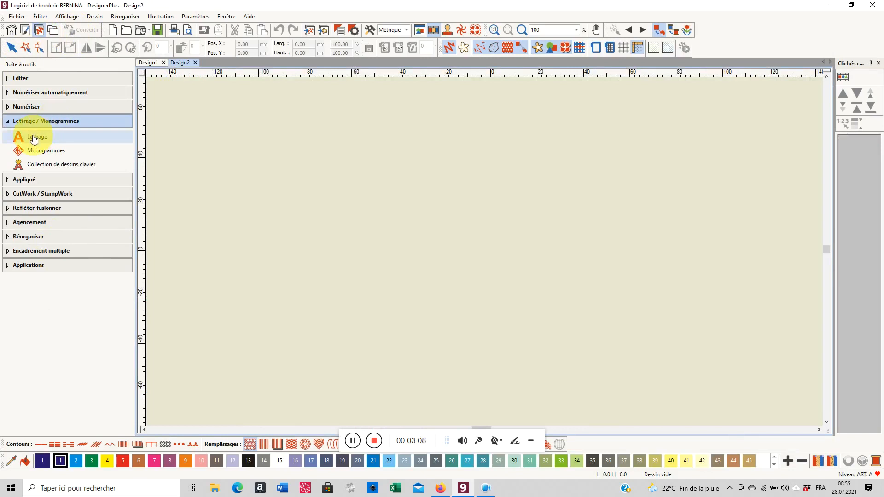
left_click(34, 137)
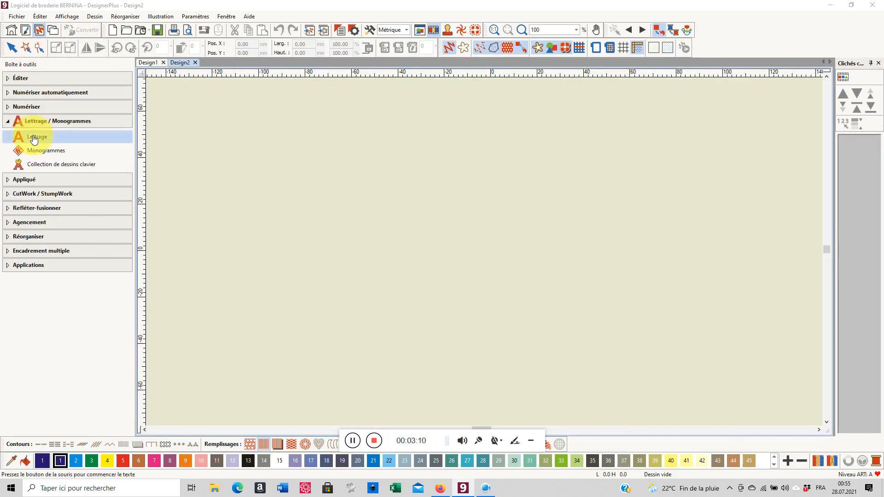
double_click(34, 138)
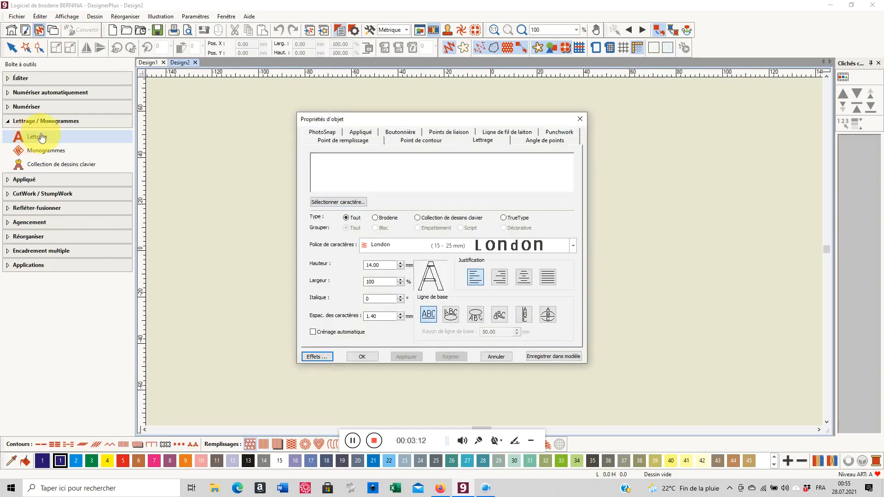
- Restrict the lettering fonts to keyboard design collections and choose chiffres-chilled as the font
left_click(421, 219)
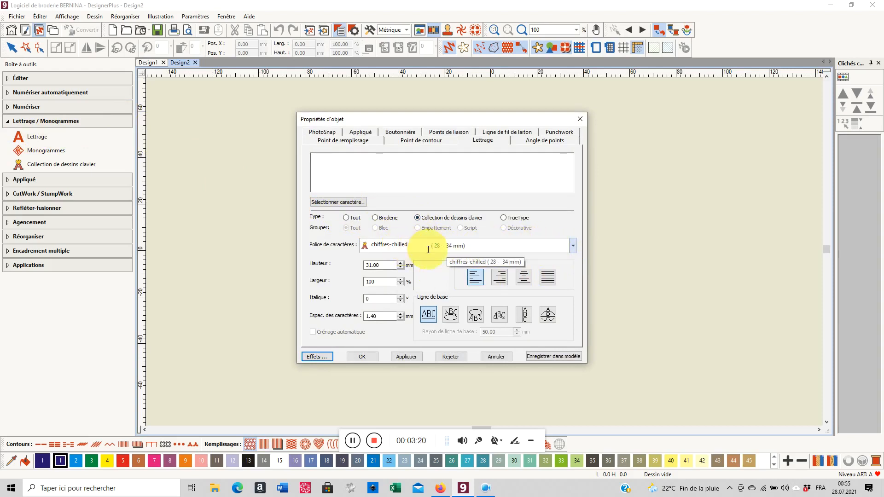
left_click(572, 247)
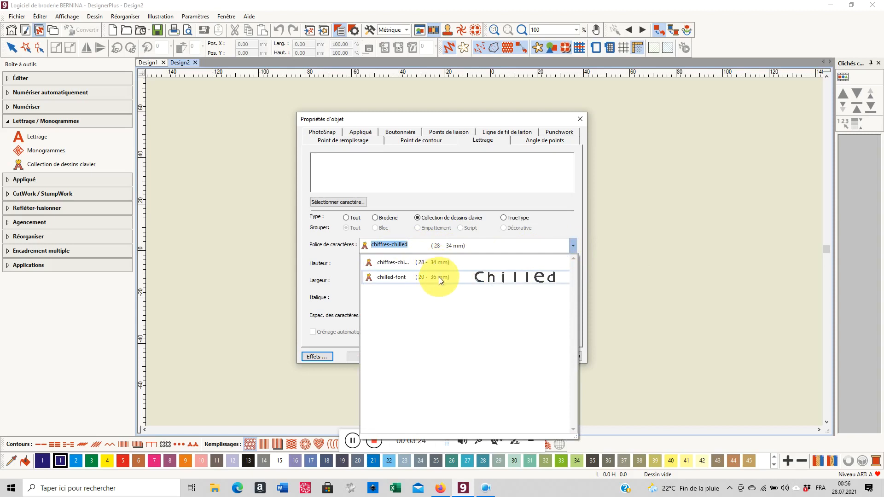
left_click(413, 262)
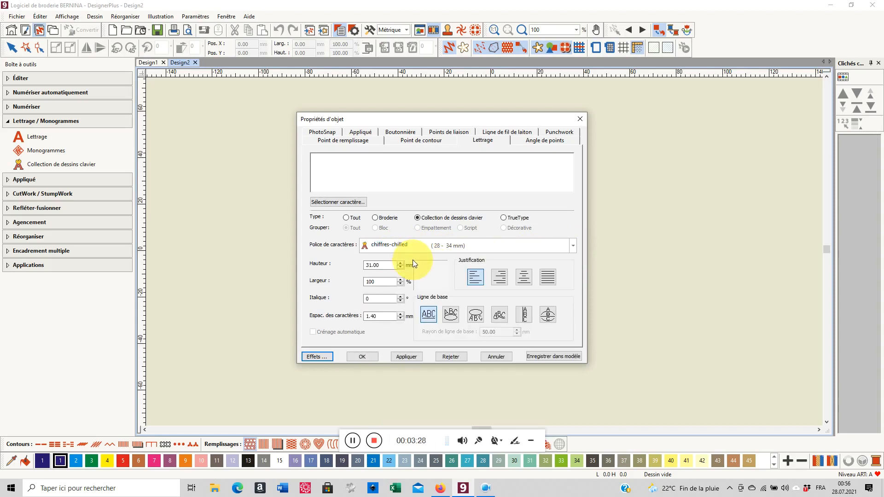
left_click(348, 175)
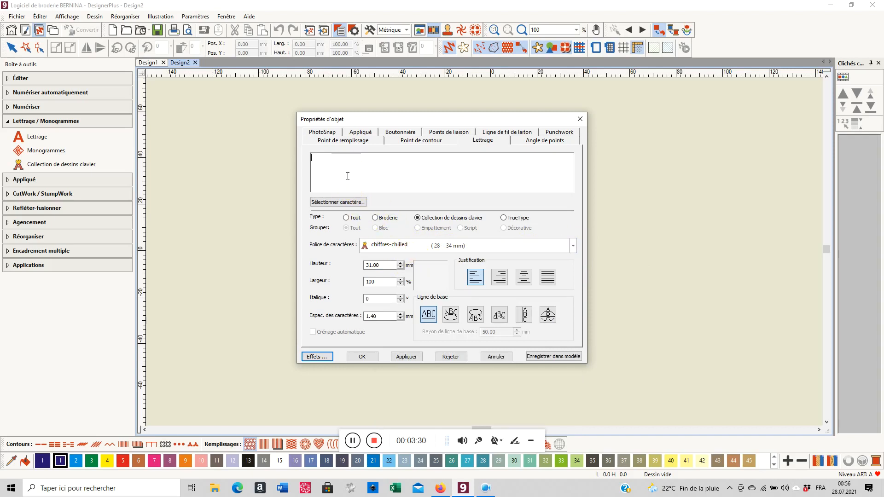
type("1234567890")
left_click(404, 355)
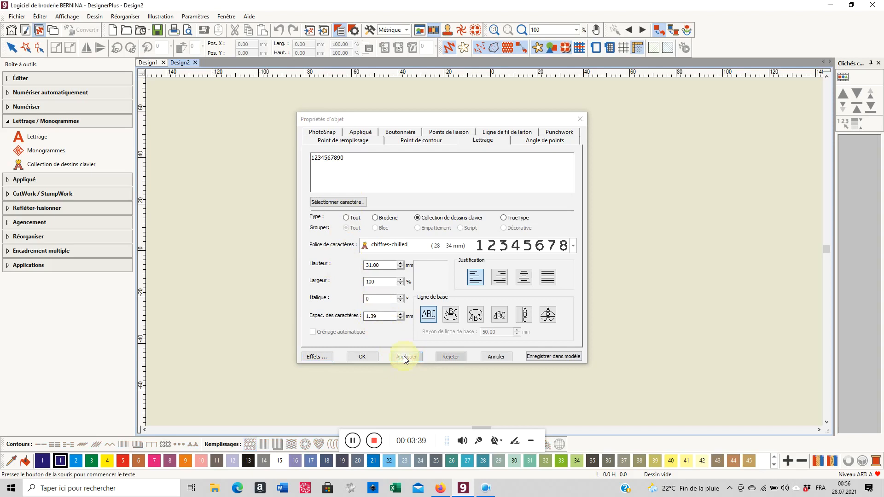
left_click(361, 356)
left_click(358, 259)
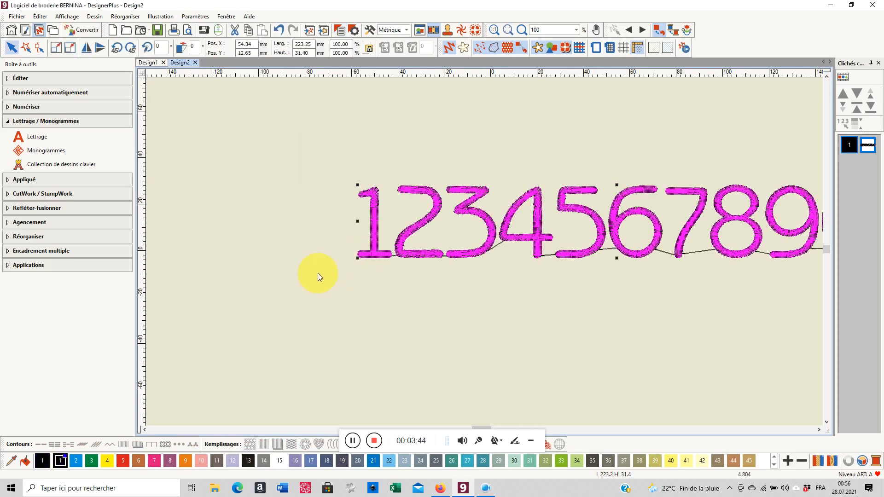
left_click(294, 244)
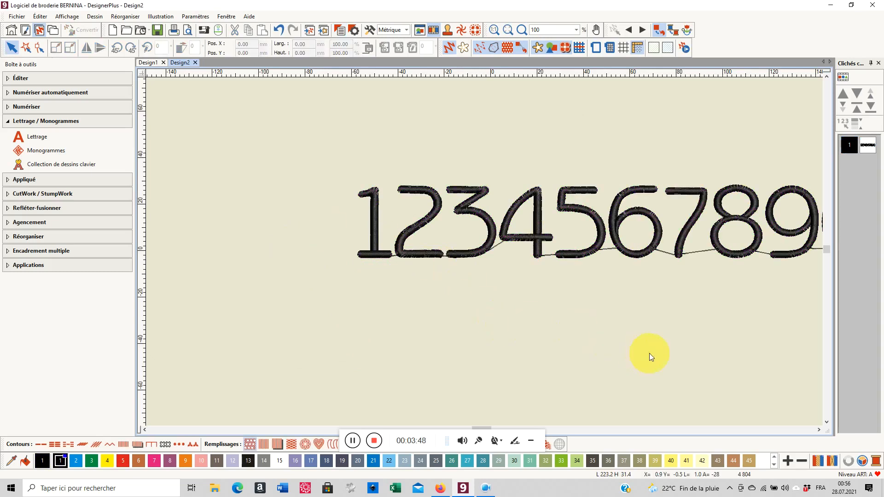
left_click(827, 423)
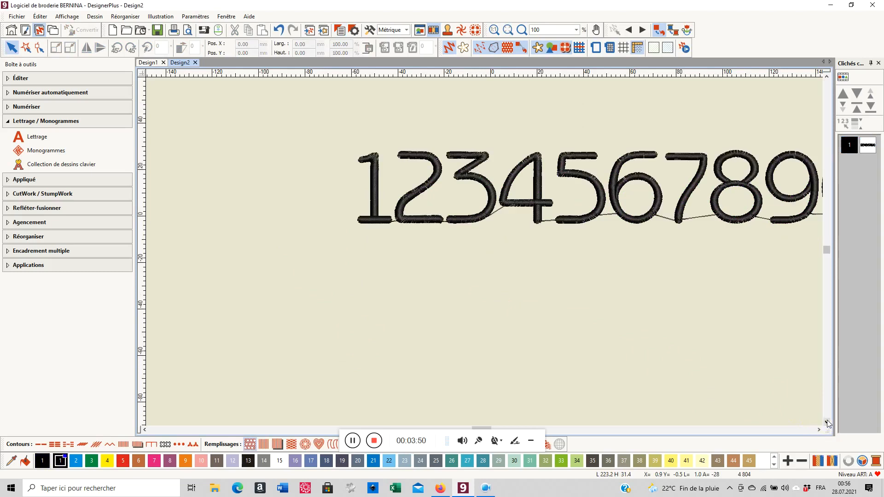
left_click(819, 430)
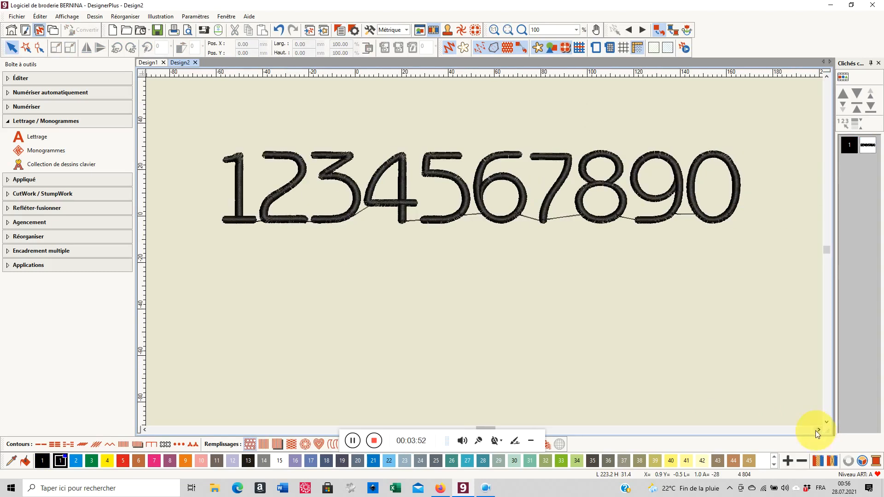